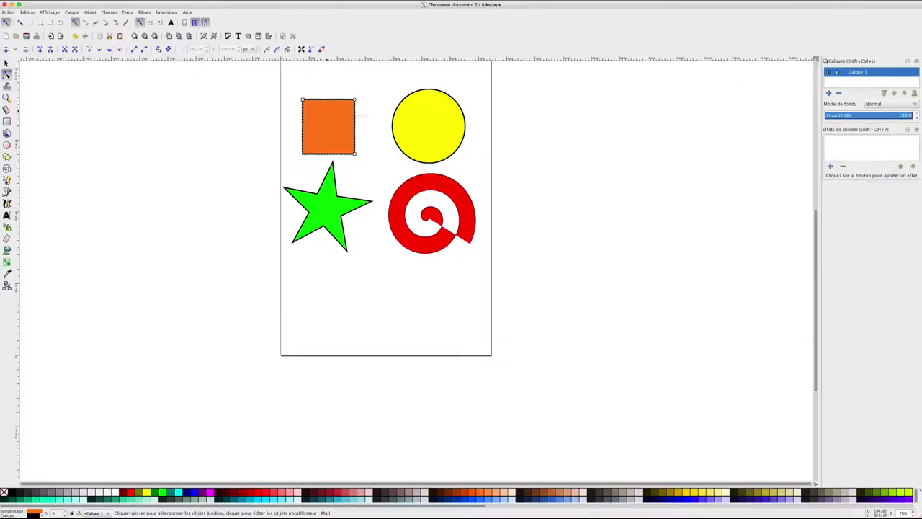
# Round the orange square's corners with its radius handle and adjust its size.
pyautogui.click(422, 114)
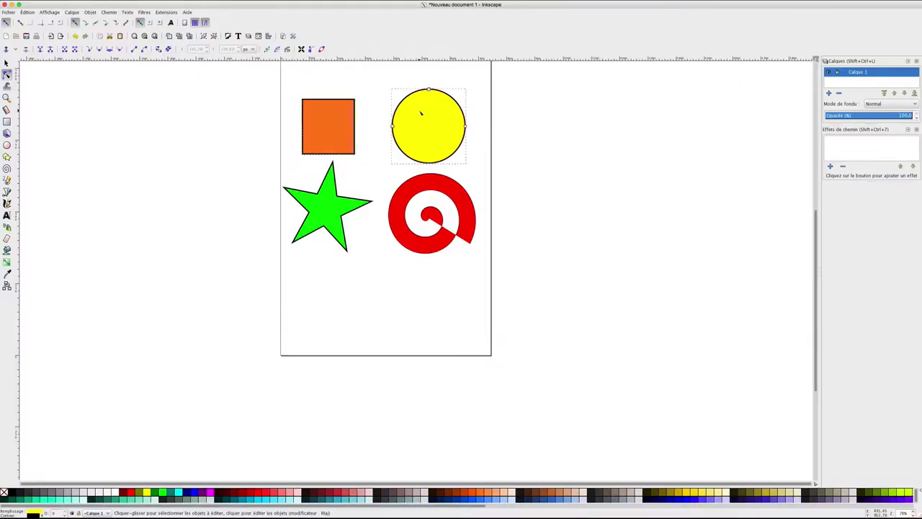
pyautogui.click(421, 196)
pyautogui.click(333, 126)
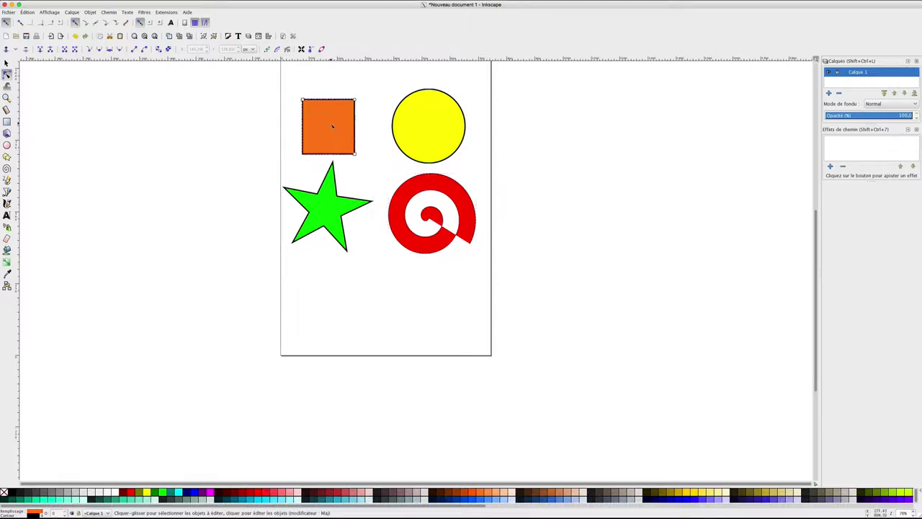
pyautogui.moveTo(354, 100); pyautogui.dragTo(355, 119)
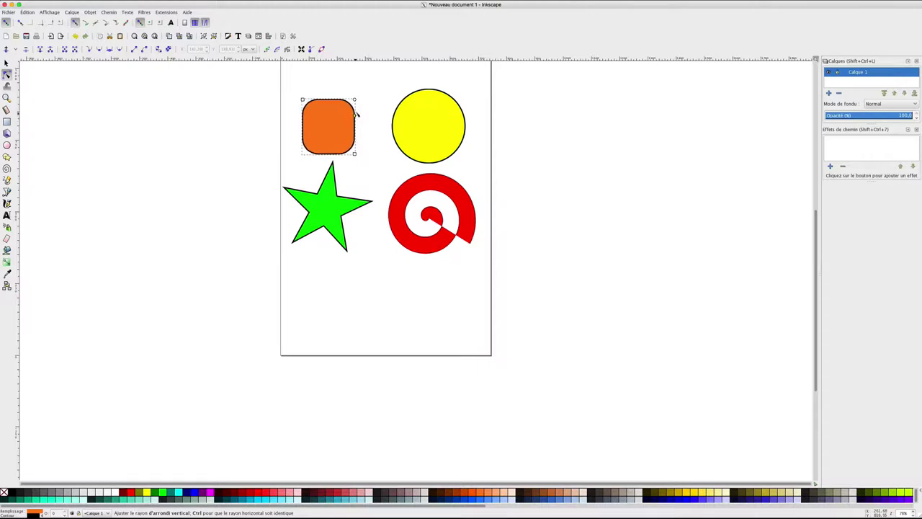
pyautogui.moveTo(302, 100)
pyautogui.mouseDown()
pyautogui.moveTo(295, 93)
pyautogui.moveTo(307, 106)
pyautogui.mouseUp()
# Cut a wedge out of the yellow circle and partly unwind the red spiral.
pyautogui.click(423, 105)
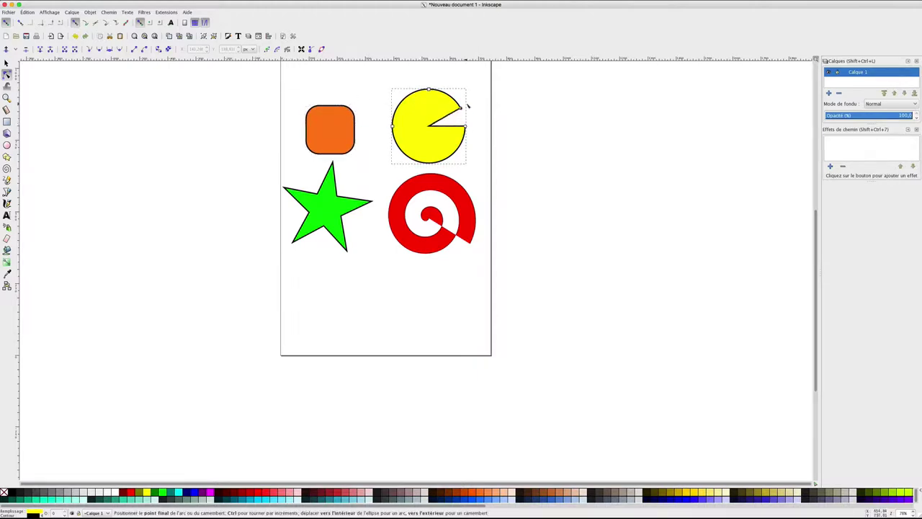
pyautogui.moveTo(467, 128); pyautogui.dragTo(463, 114)
pyautogui.click(473, 240)
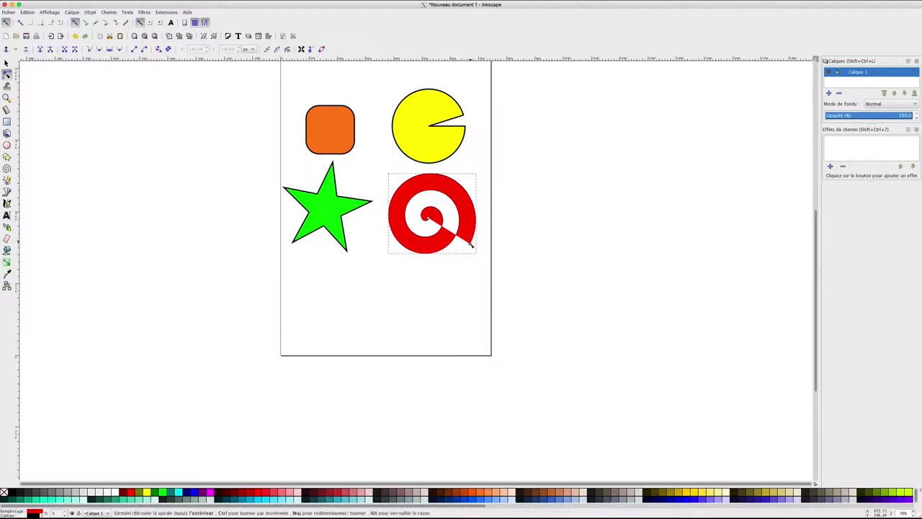
pyautogui.moveTo(472, 240); pyautogui.dragTo(475, 220)
# Reshape the green star's inner points, then deselect everything.
pyautogui.click(332, 208)
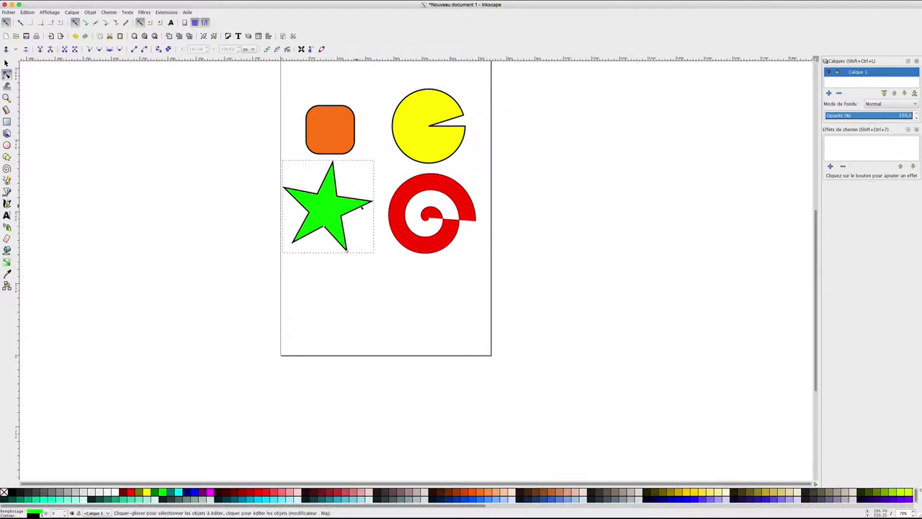
pyautogui.moveTo(331, 226)
pyautogui.mouseDown()
pyautogui.moveTo(322, 227)
pyautogui.moveTo(354, 247)
pyautogui.mouseUp()
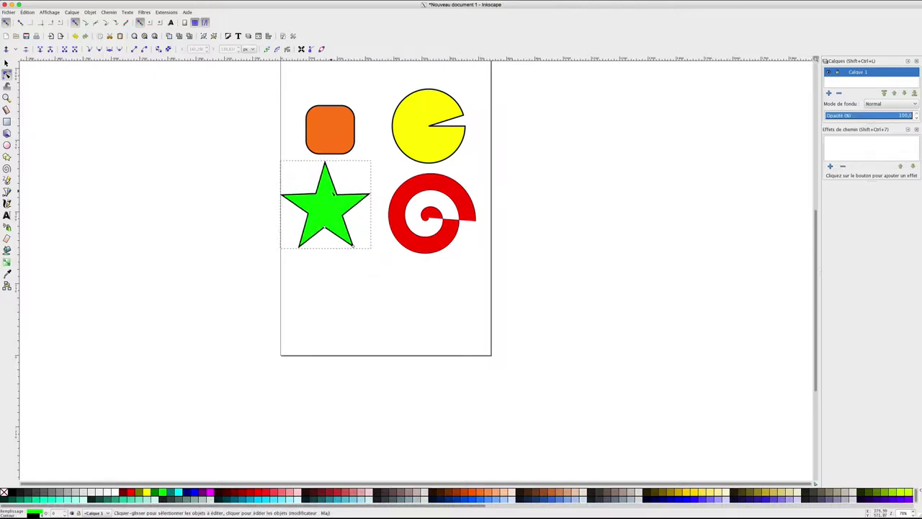
pyautogui.click(285, 124)
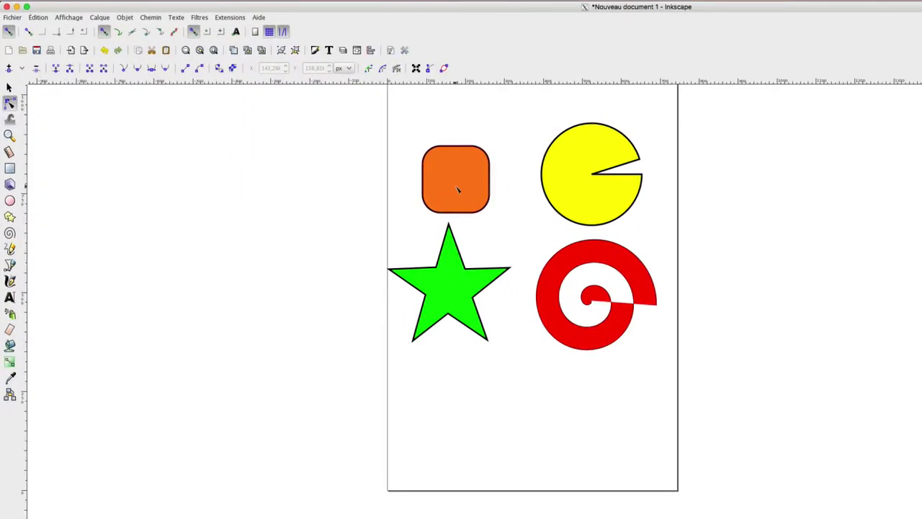
# Convert the orange rounded square with Objet en chemin and drag its top edge into a wave.
pyautogui.click(458, 189)
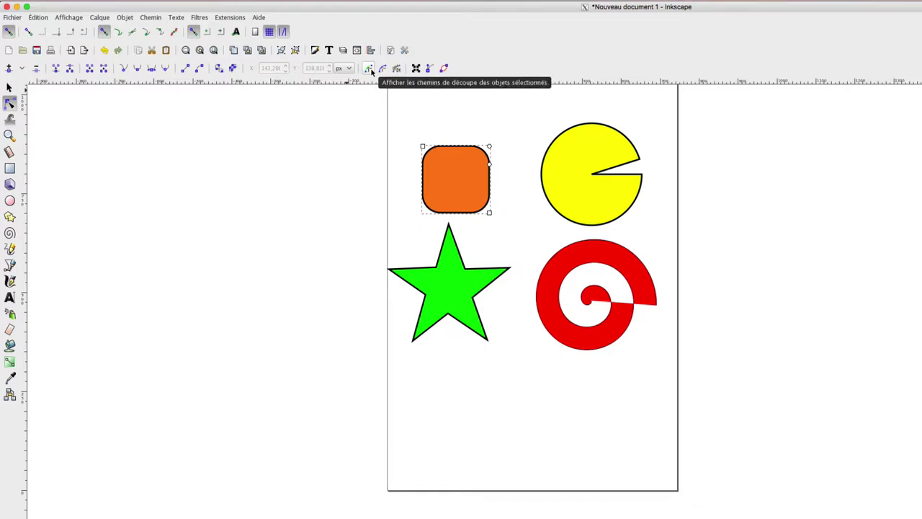
pyautogui.click(152, 18)
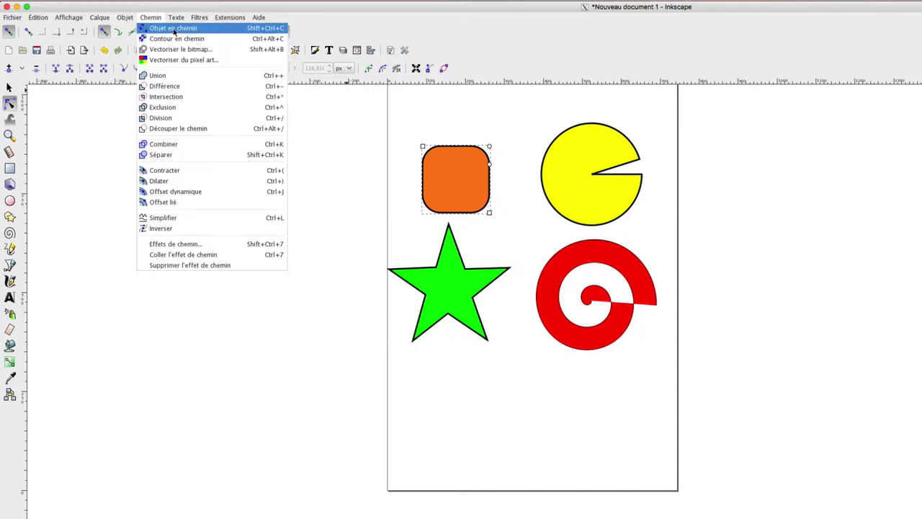
pyautogui.click(174, 29)
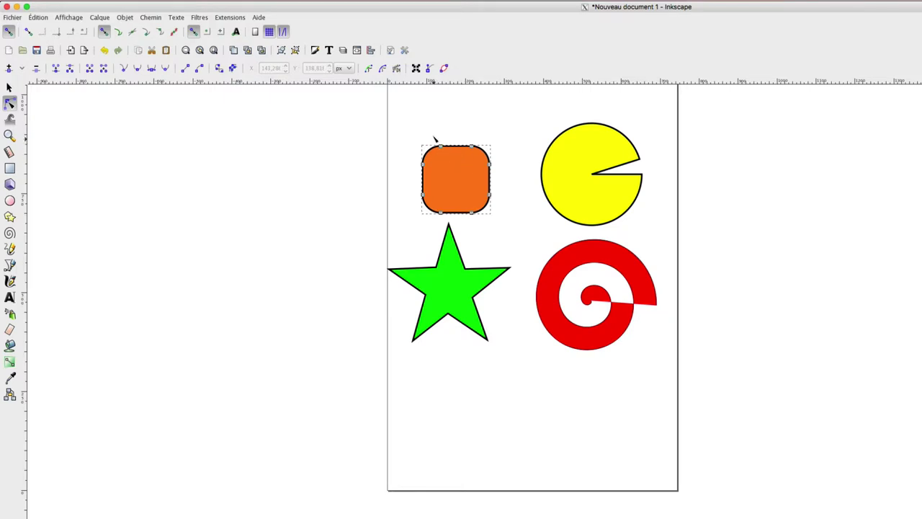
pyautogui.moveTo(447, 145); pyautogui.dragTo(468, 167)
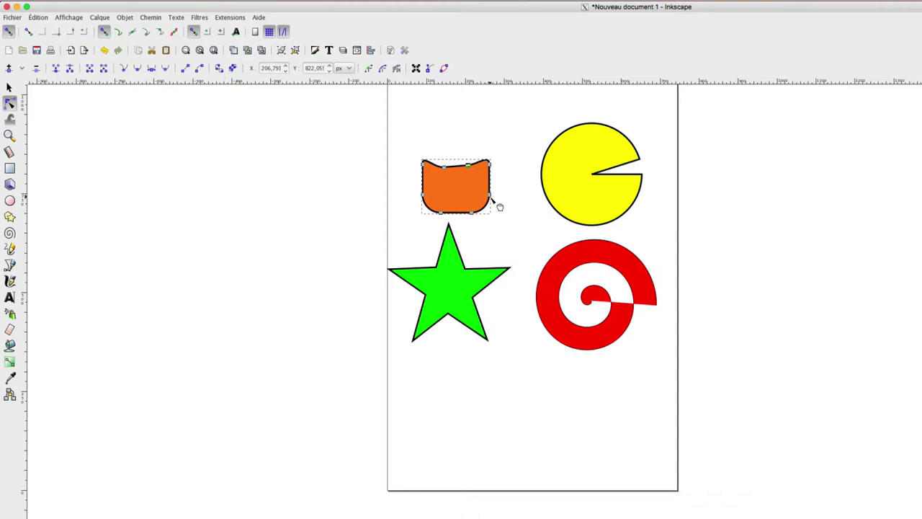
pyautogui.click(542, 186)
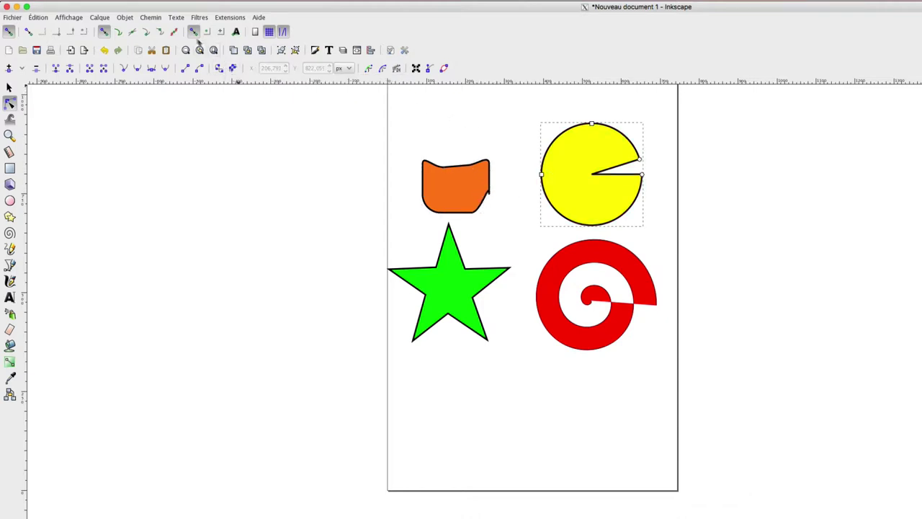
# Convert the yellow pie to a path, denting its top and flattening its bottom.
pyautogui.click(154, 16)
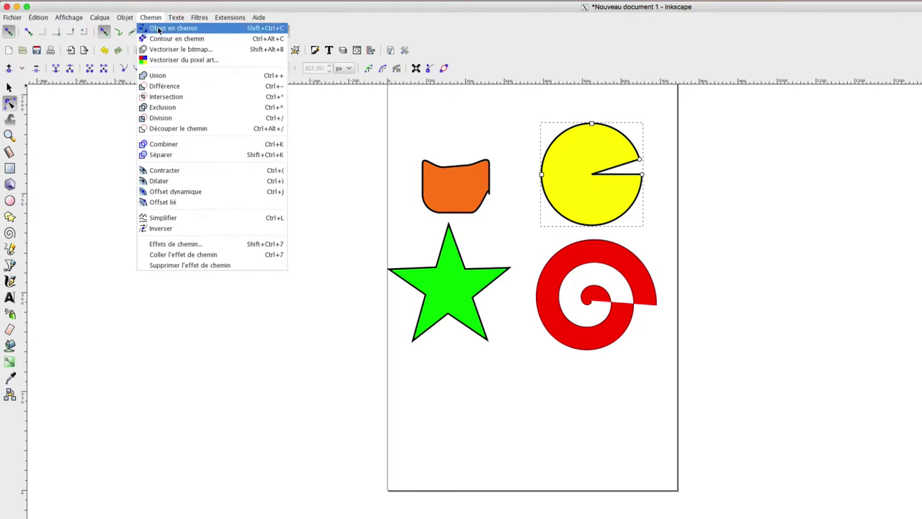
pyautogui.click(317, 112)
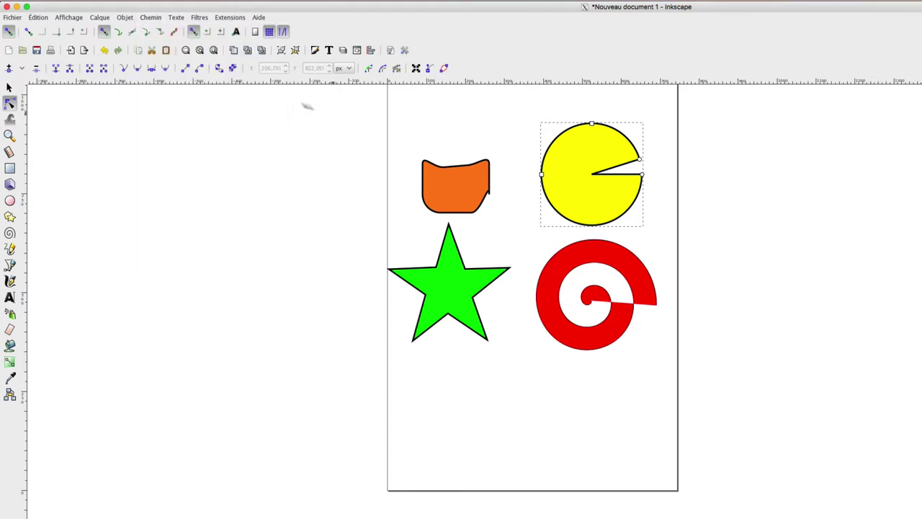
pyautogui.click(219, 68)
pyautogui.moveTo(592, 124); pyautogui.dragTo(586, 143)
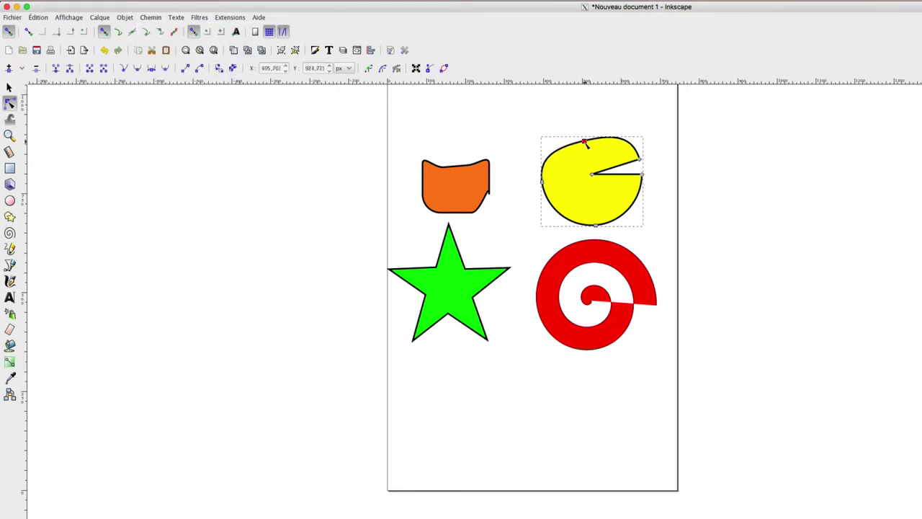
pyautogui.moveTo(596, 225); pyautogui.dragTo(595, 209)
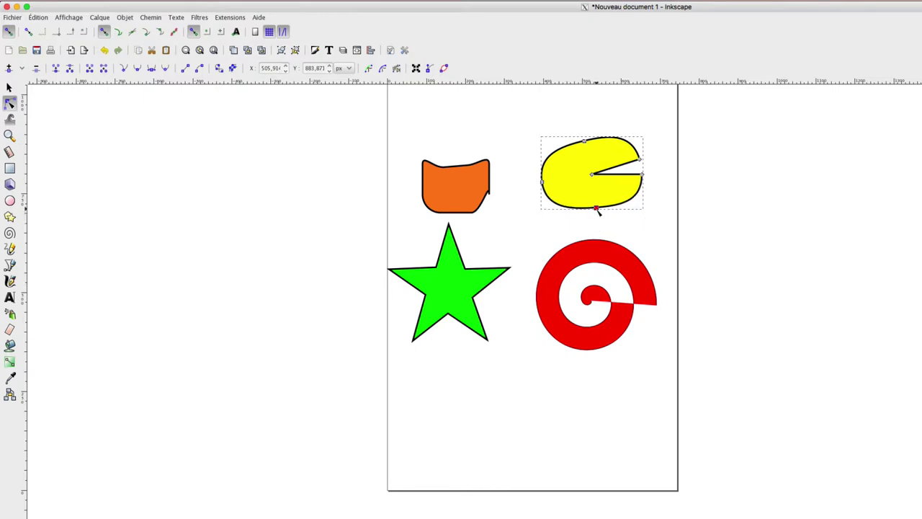
# Convert the red spiral to a path and pull its outer end left.
pyautogui.click(598, 263)
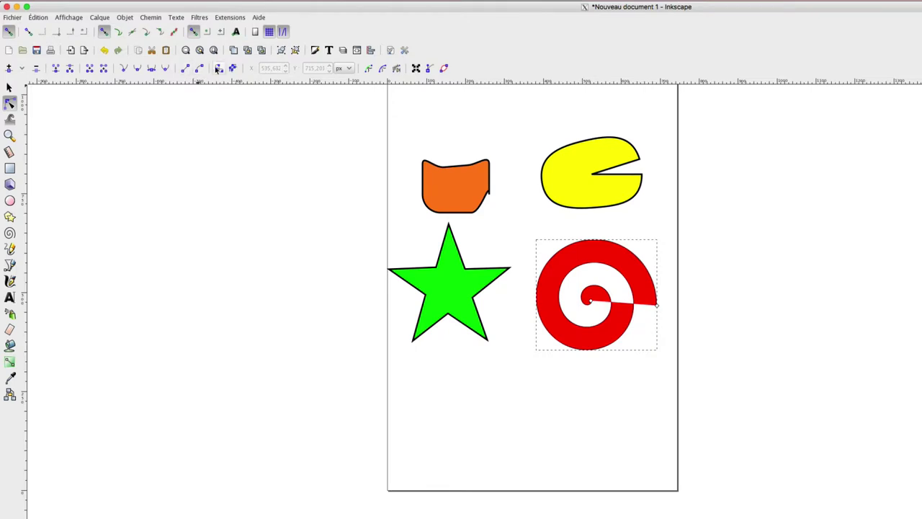
pyautogui.click(218, 69)
pyautogui.moveTo(658, 307); pyautogui.dragTo(576, 288)
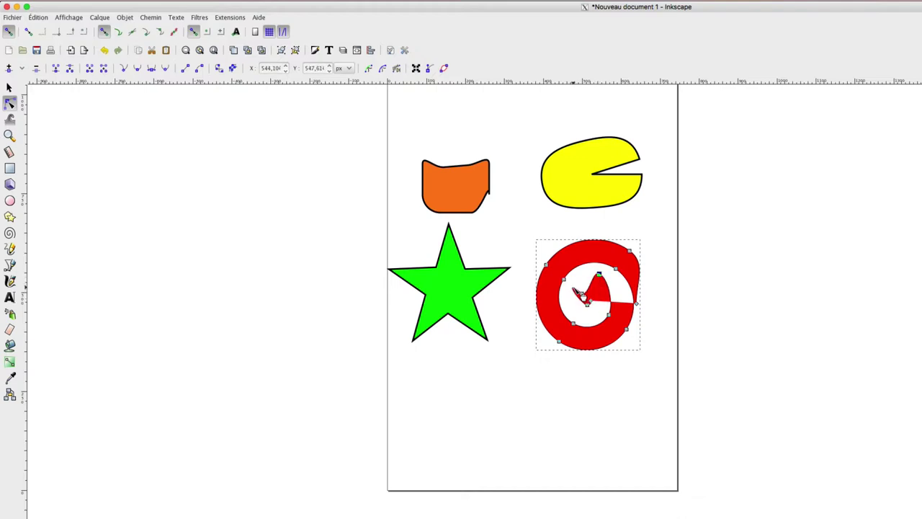
# Bulge the green star's upper-right edge outward and deselect its right-tip node.
pyautogui.click(464, 291)
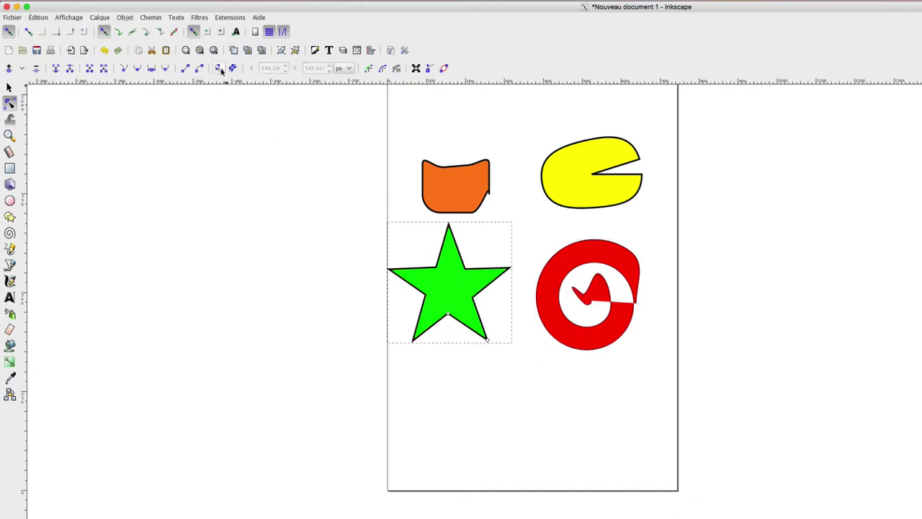
pyautogui.moveTo(466, 270)
pyautogui.mouseDown()
pyautogui.moveTo(477, 261)
pyautogui.moveTo(508, 292)
pyautogui.mouseUp()
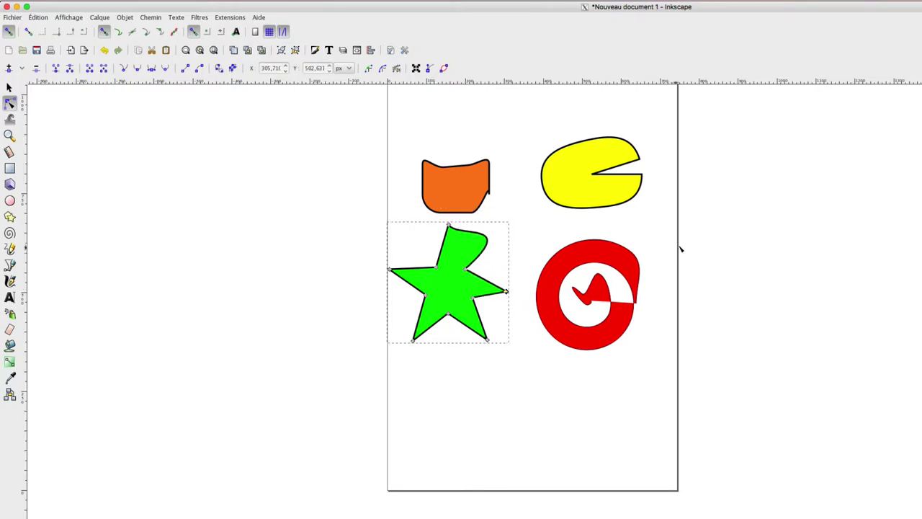
pyautogui.click(706, 240)
pyautogui.click(10, 246)
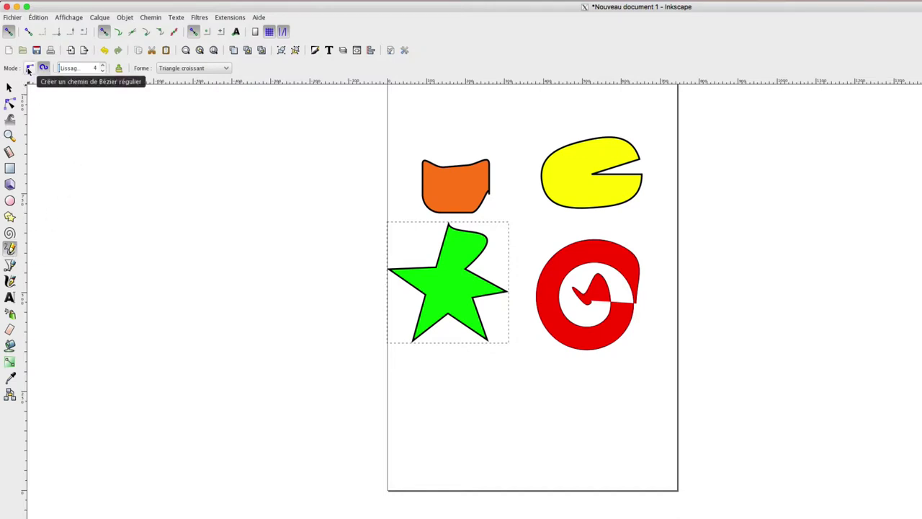
# Set Pencil mode to regular Bézier and delete all four shapes from the page.
pyautogui.click(28, 69)
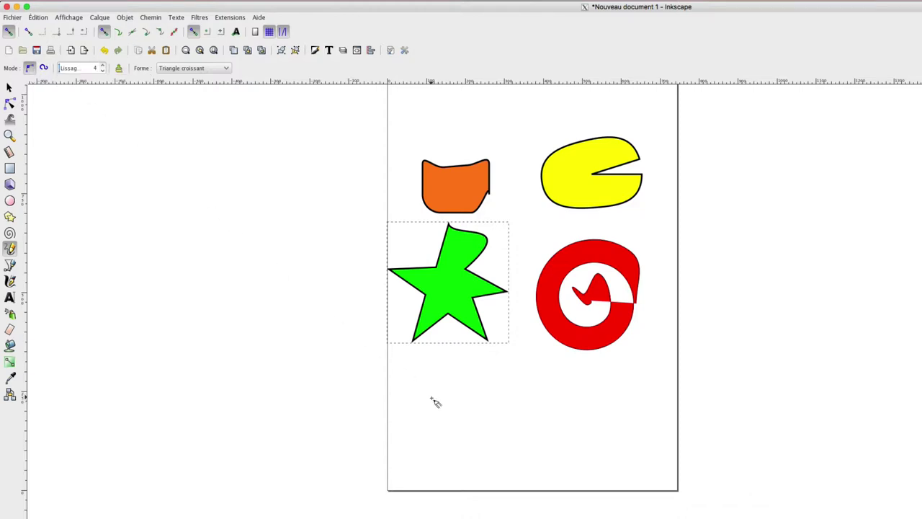
pyautogui.press('s')
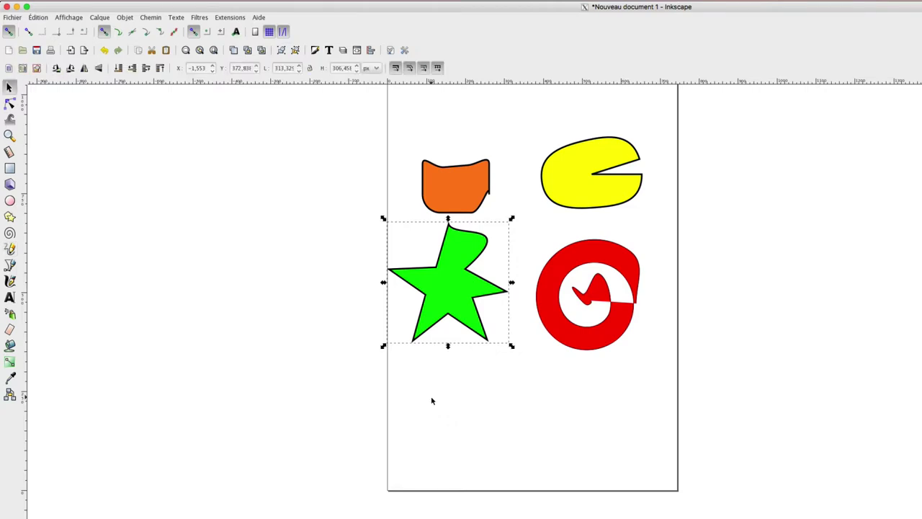
pyautogui.moveTo(727, 135); pyautogui.dragTo(366, 372)
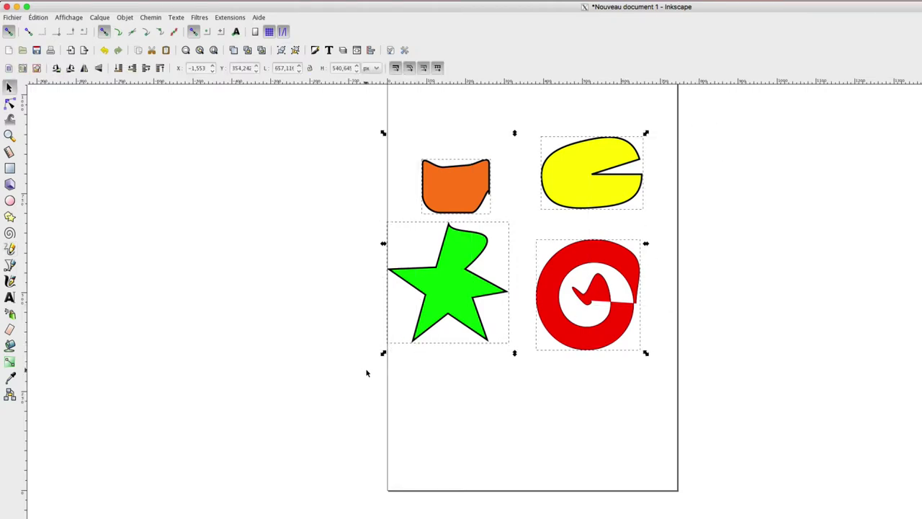
pyautogui.press('Delete')
pyautogui.press('p')
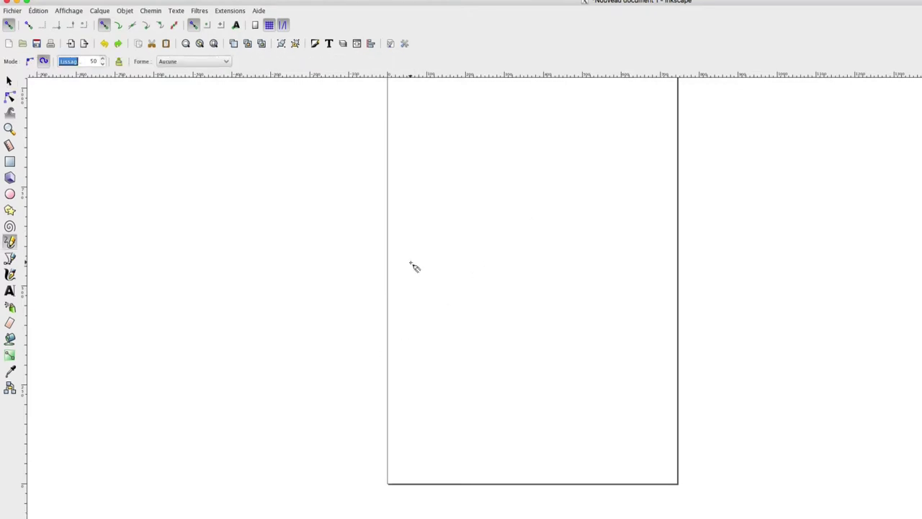
# Draw a straight horizontal line and an S-shaped freehand stroke.
pyautogui.moveTo(411, 263); pyautogui.dragTo(634, 262)
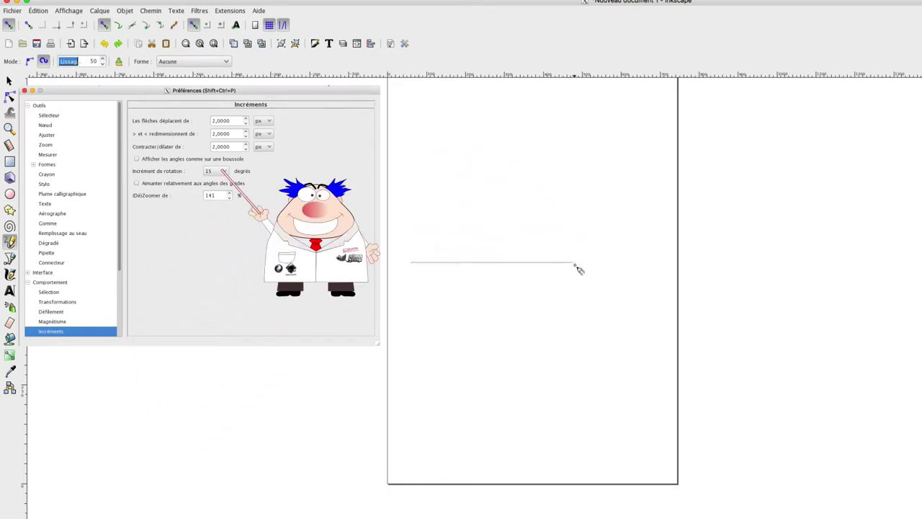
pyautogui.click(575, 264)
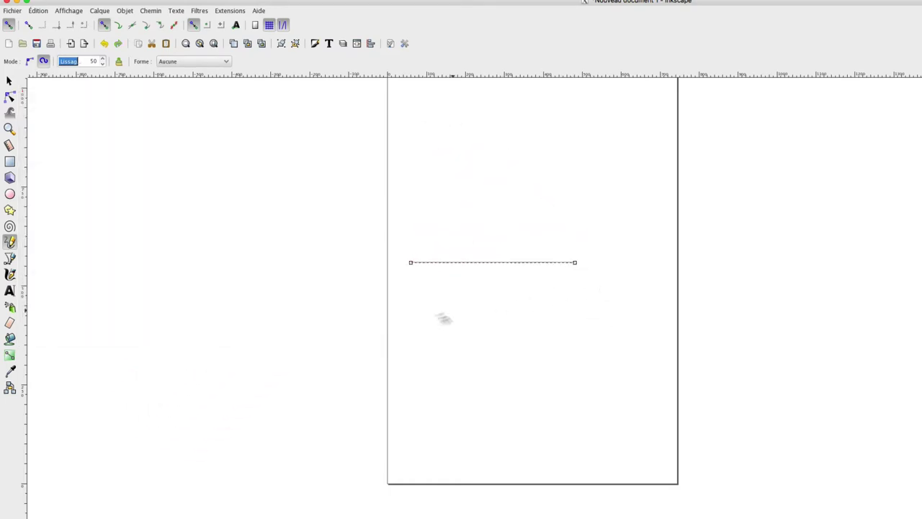
pyautogui.moveTo(418, 337); pyautogui.dragTo(616, 275)
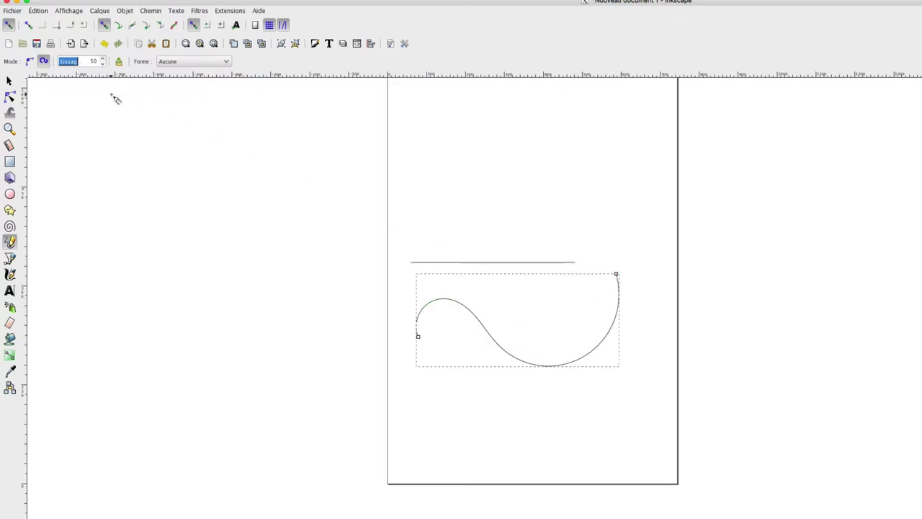
# In regular Bézier mode, draw a smooth curve above the line, a jagged one below, and another at top.
pyautogui.click(28, 61)
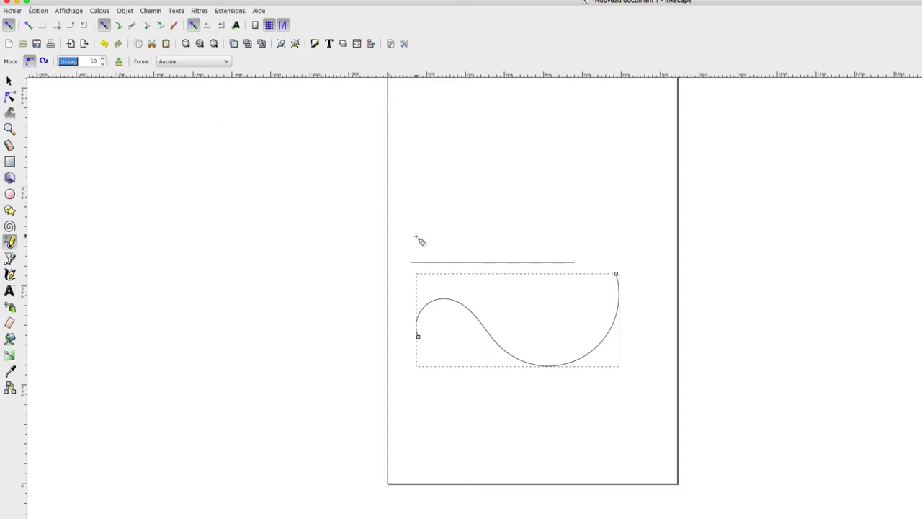
pyautogui.moveTo(417, 236); pyautogui.dragTo(584, 186)
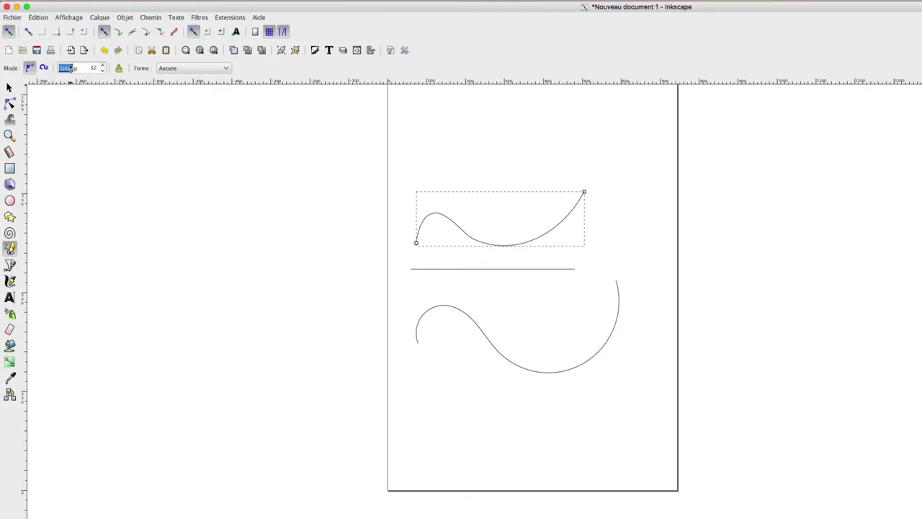
pyautogui.moveTo(426, 393); pyautogui.dragTo(612, 376)
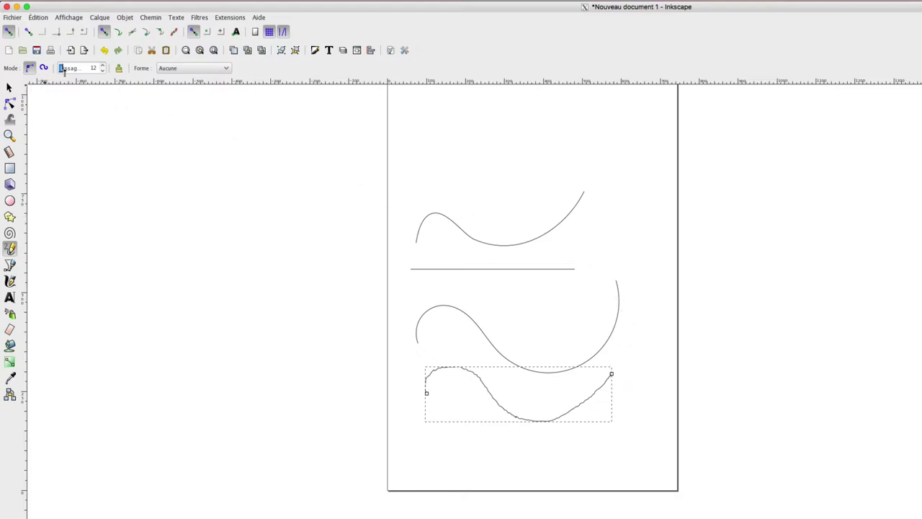
pyautogui.moveTo(72, 68); pyautogui.dragTo(117, 89)
pyautogui.moveTo(431, 189)
pyautogui.mouseDown()
pyautogui.moveTo(576, 162)
pyautogui.moveTo(585, 152)
pyautogui.mouseUp()
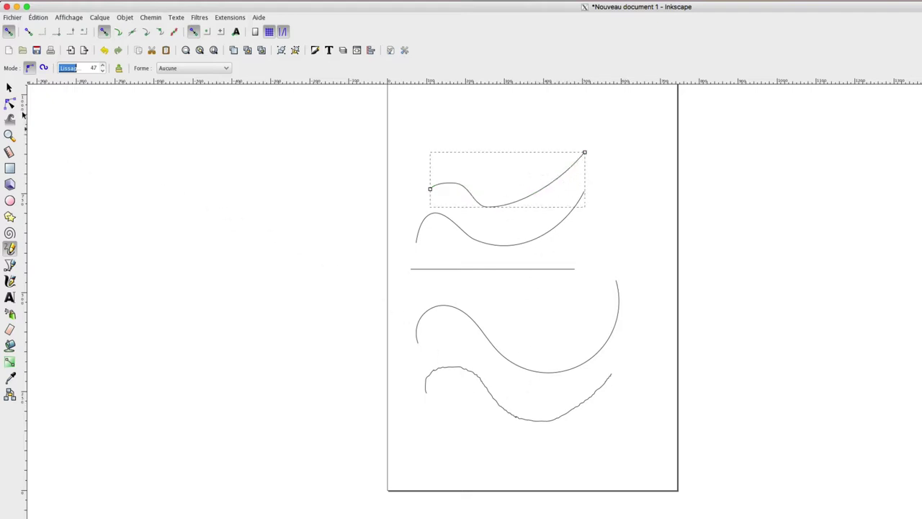
pyautogui.click(11, 87)
# Simplify the jagged bottom curve twice, via Chemin > Simplifier and then Ctrl+L.
pyautogui.click(480, 388)
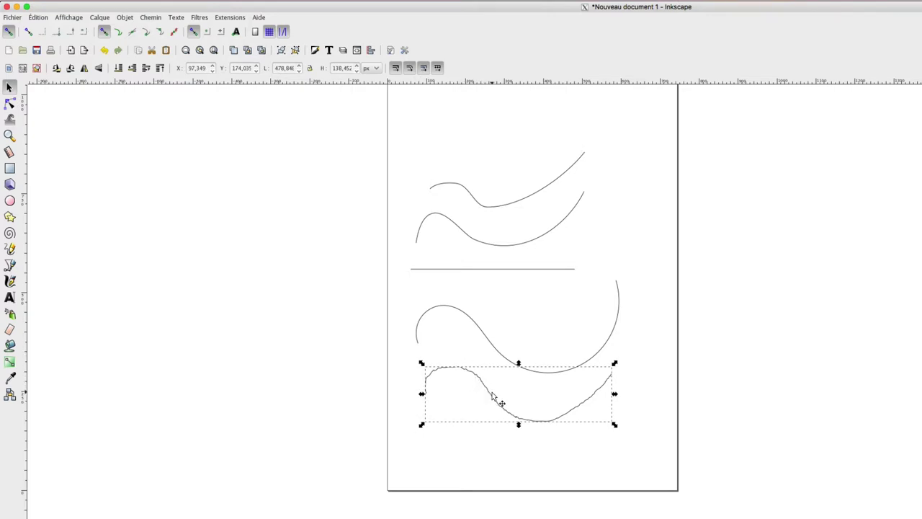
pyautogui.click(150, 17)
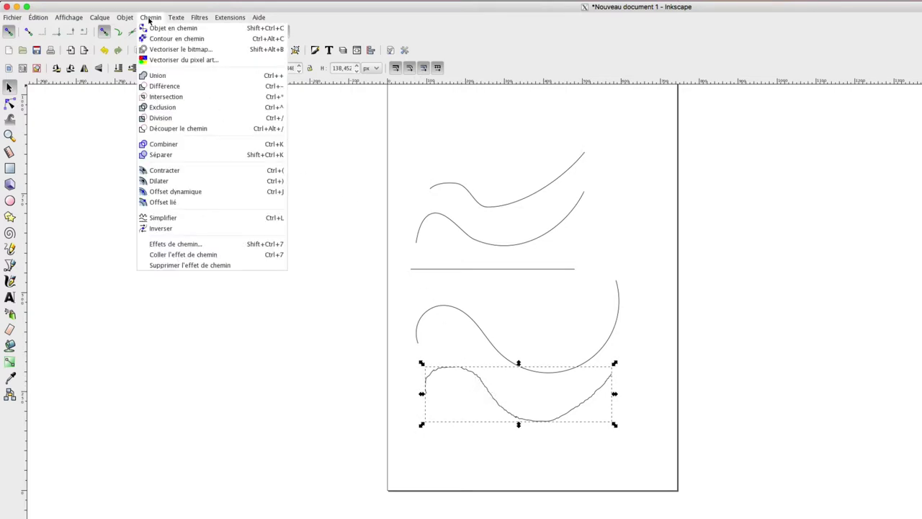
pyautogui.click(162, 218)
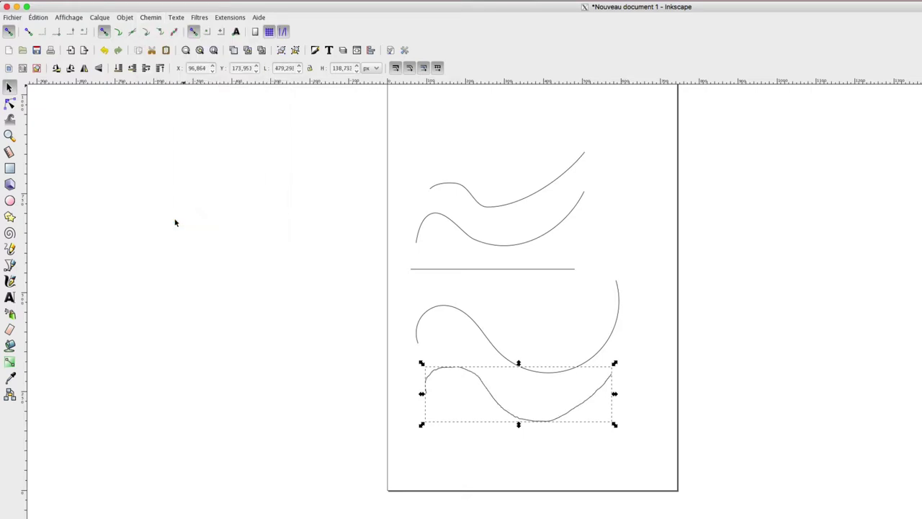
pyautogui.click(161, 18)
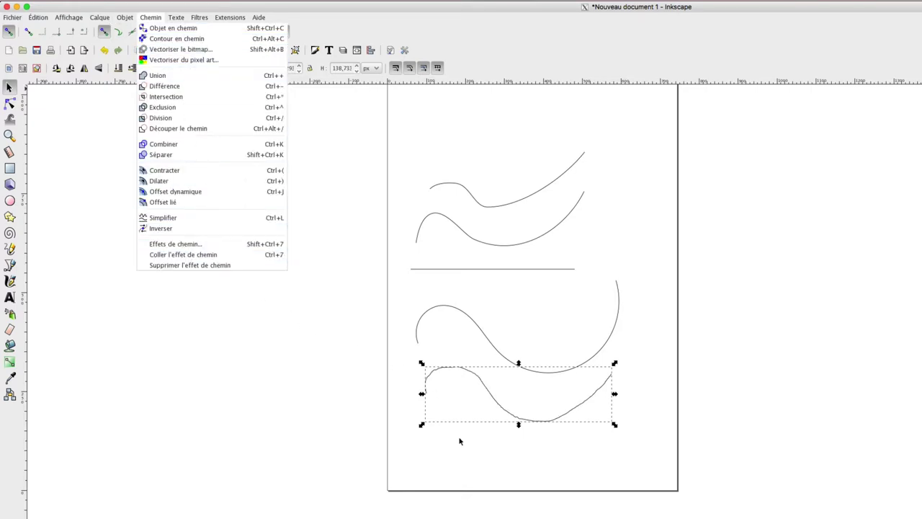
pyautogui.click(460, 441)
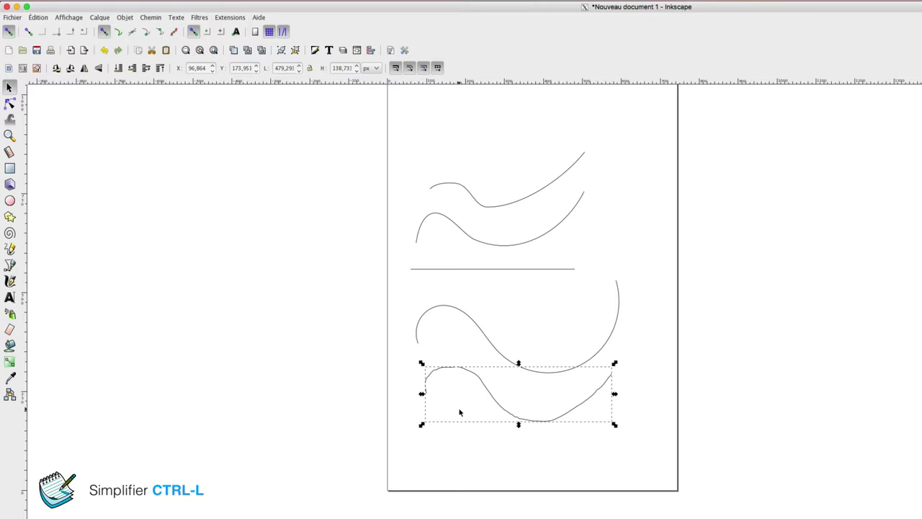
pyautogui.hotkey('ctrl', 'l')
pyautogui.hotkey('ctrl', 'l')
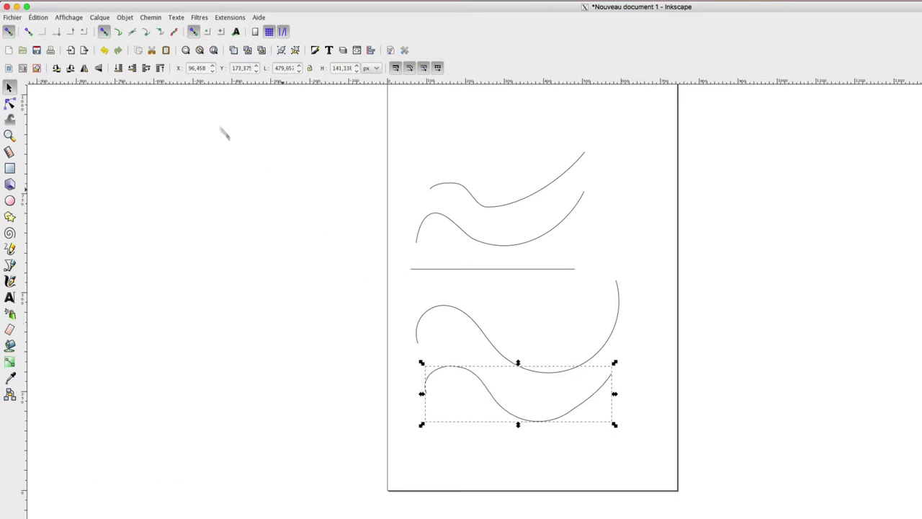
pyautogui.click(10, 248)
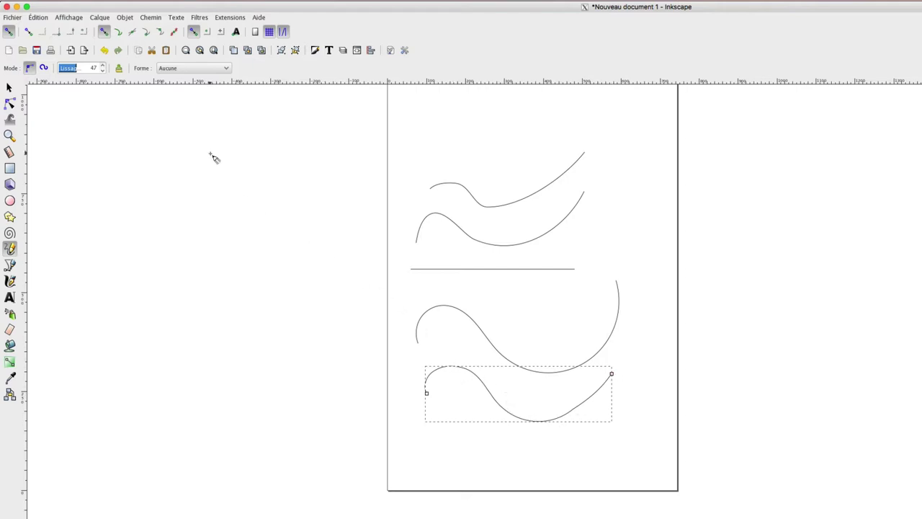
# Draw a tapered curve at the page top using the Triangle décroissant stroke shape.
pyautogui.click(186, 69)
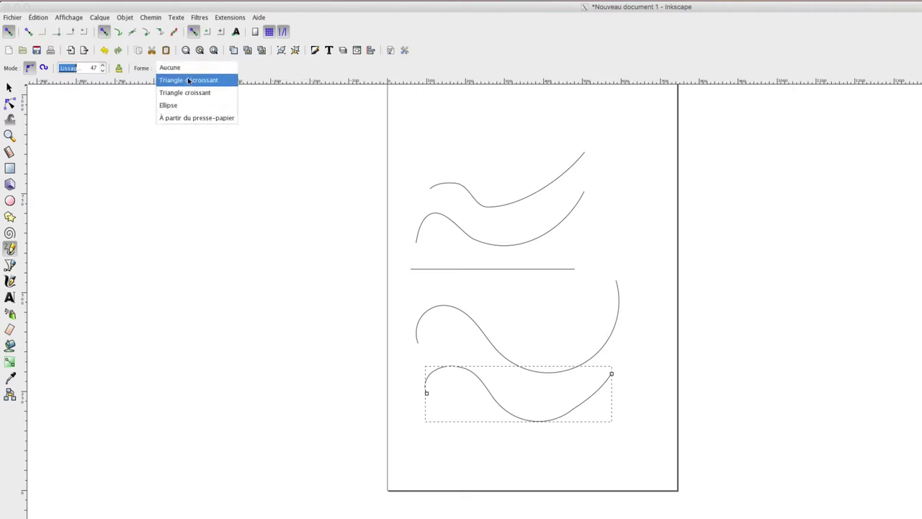
pyautogui.click(188, 81)
pyautogui.moveTo(411, 147)
pyautogui.mouseDown()
pyautogui.moveTo(467, 173)
pyautogui.moveTo(566, 122)
pyautogui.mouseUp()
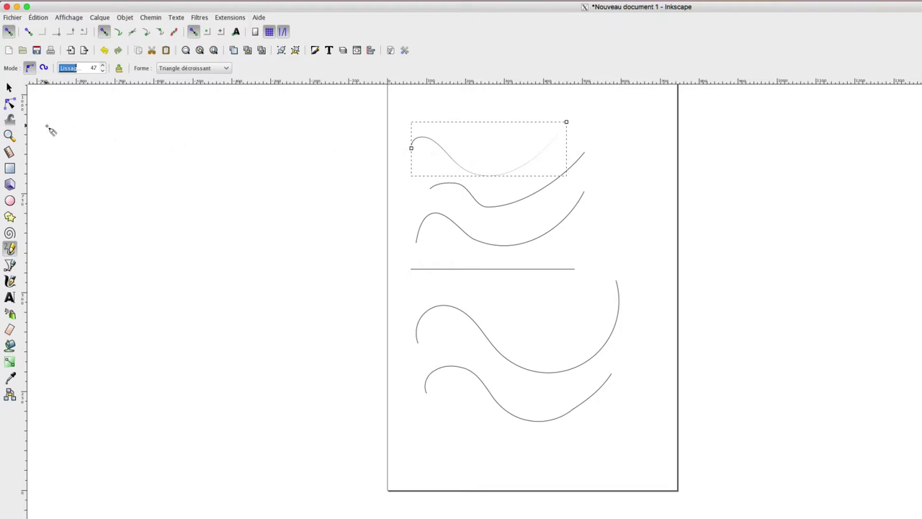
pyautogui.click(10, 105)
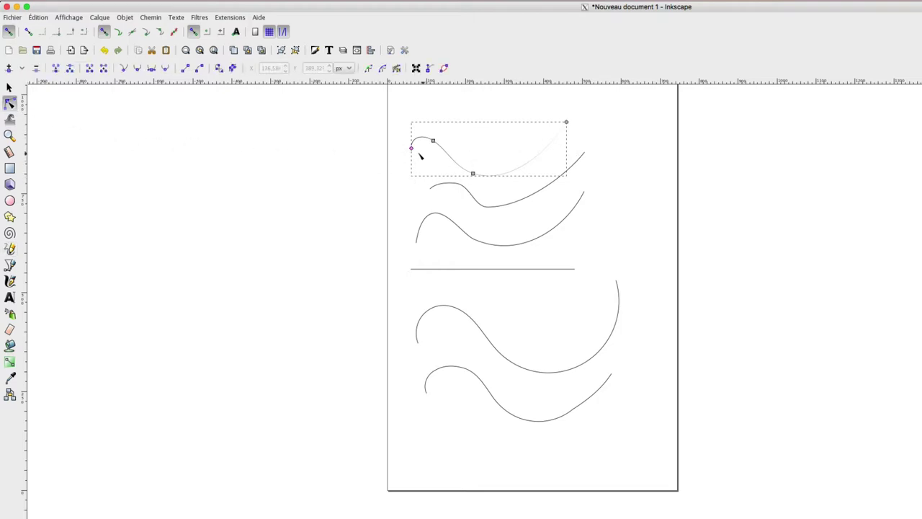
# Widen the top curve's left end, raise its hump, lift its trough, and stretch its right end.
pyautogui.moveTo(413, 148); pyautogui.dragTo(416, 153)
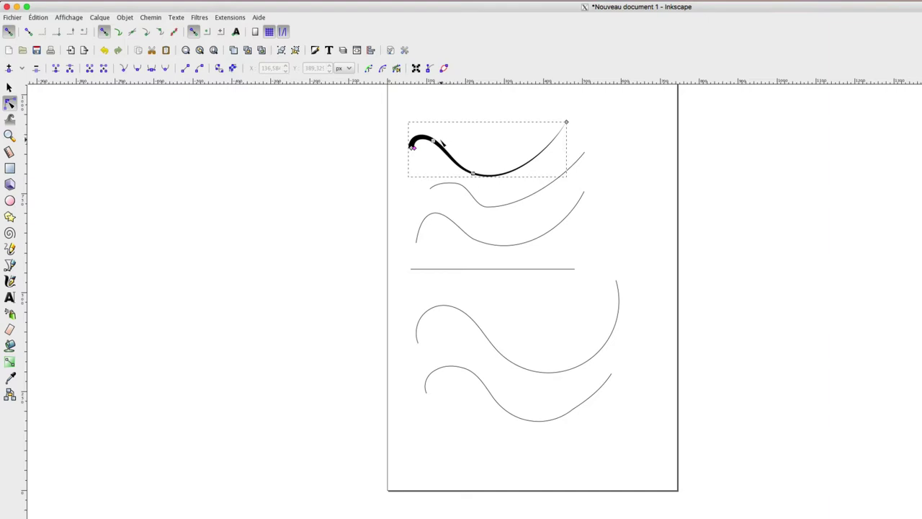
pyautogui.moveTo(434, 143); pyautogui.dragTo(443, 124)
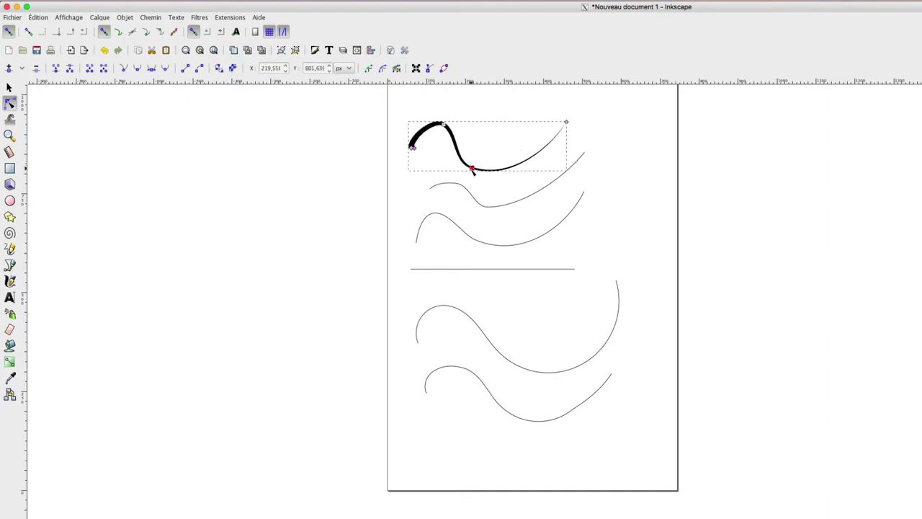
pyautogui.moveTo(476, 170); pyautogui.dragTo(472, 169)
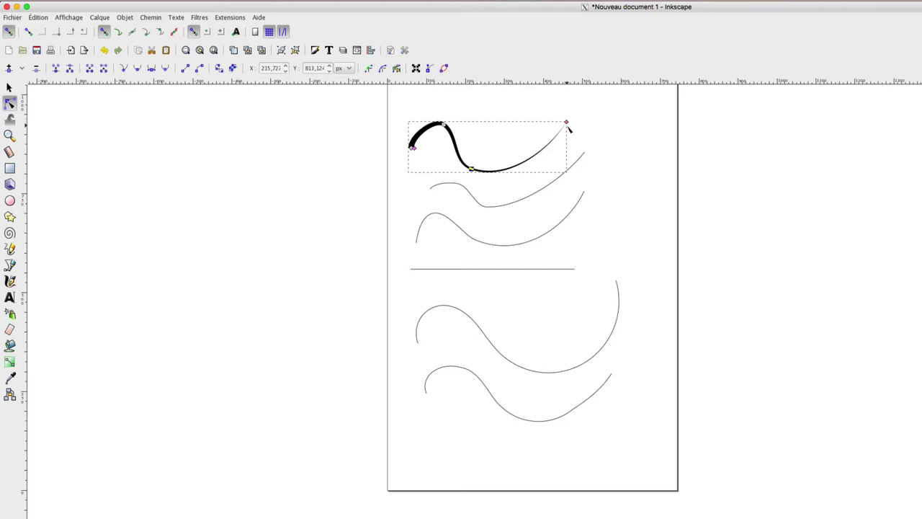
pyautogui.moveTo(567, 123); pyautogui.dragTo(577, 127)
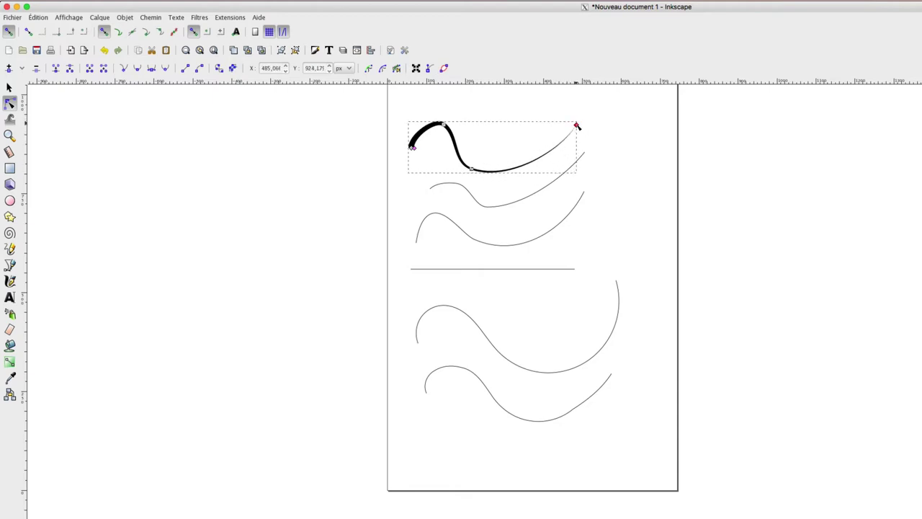
pyautogui.moveTo(577, 126); pyautogui.dragTo(586, 123)
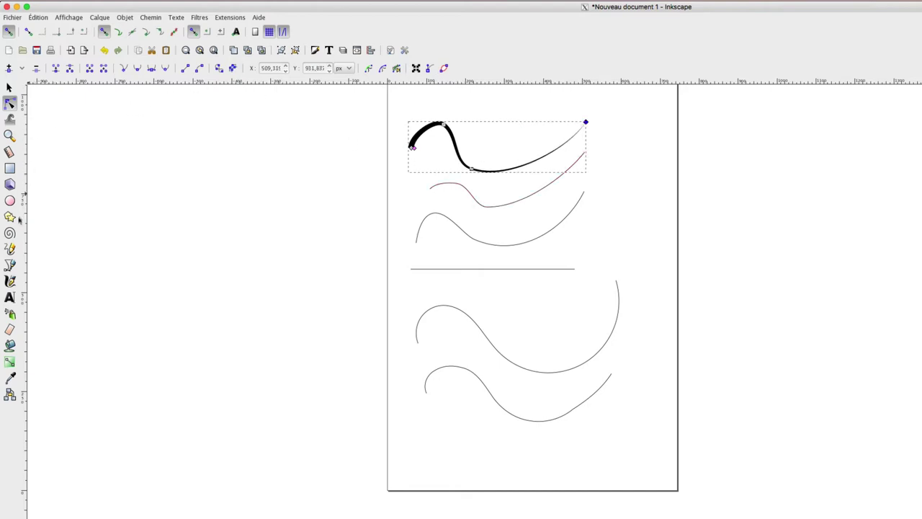
# Set the Pencil stroke shape to Ellipse.
pyautogui.click(10, 250)
pyautogui.click(213, 69)
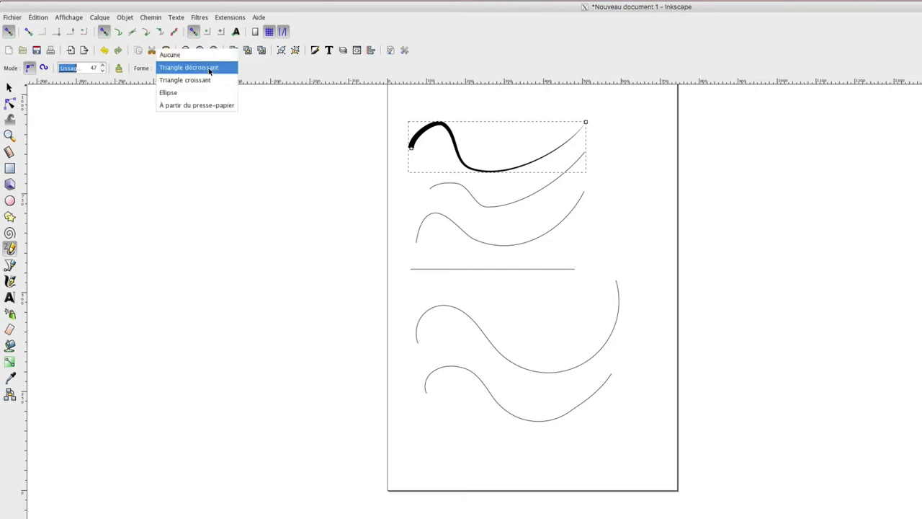
pyautogui.click(199, 92)
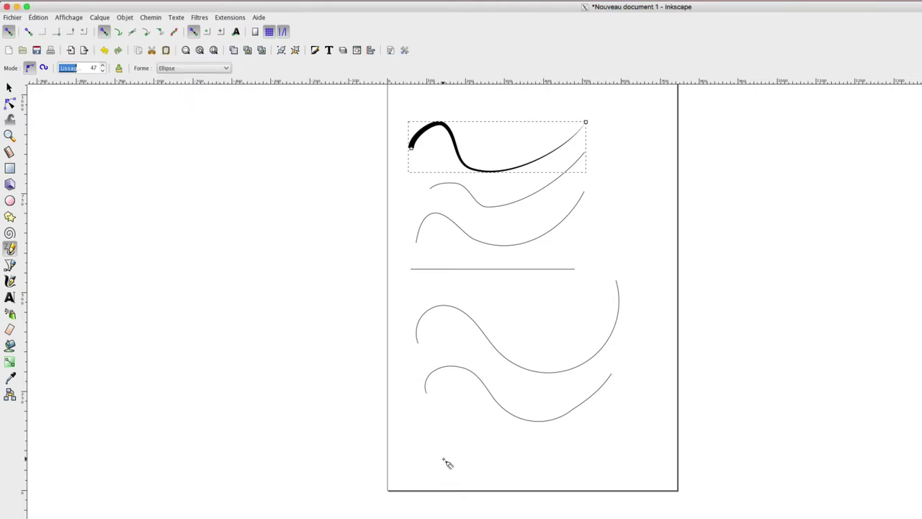
# Select and delete all five existing curves from the page.
pyautogui.press('s')
pyautogui.click(470, 377)
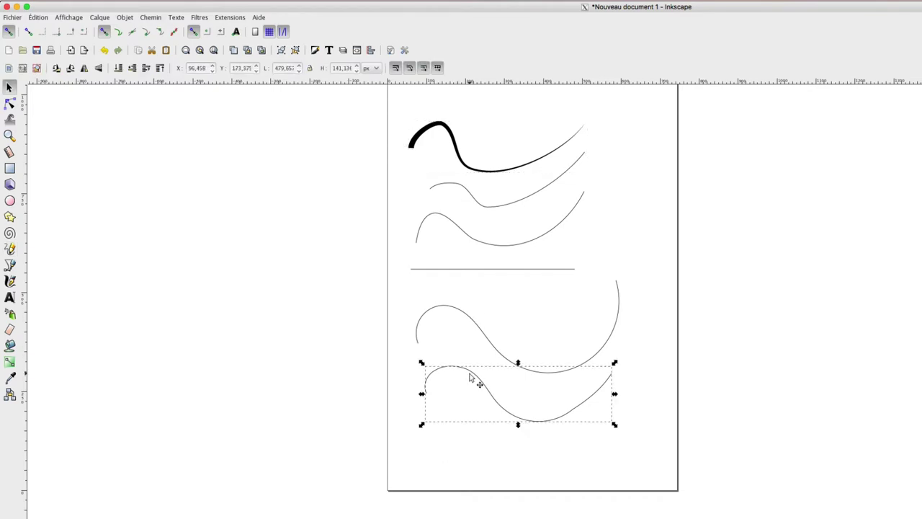
pyautogui.keyDown('shift'); pyautogui.click(495, 345); pyautogui.keyUp('shift')
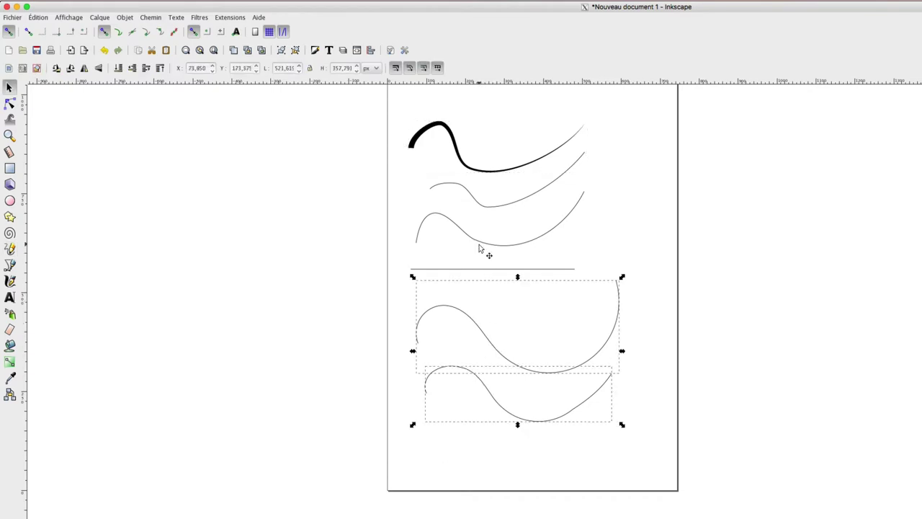
pyautogui.keyDown('shift'); pyautogui.click(480, 246); pyautogui.keyUp('shift')
pyautogui.keyDown('shift'); pyautogui.click(503, 173); pyautogui.keyUp('shift')
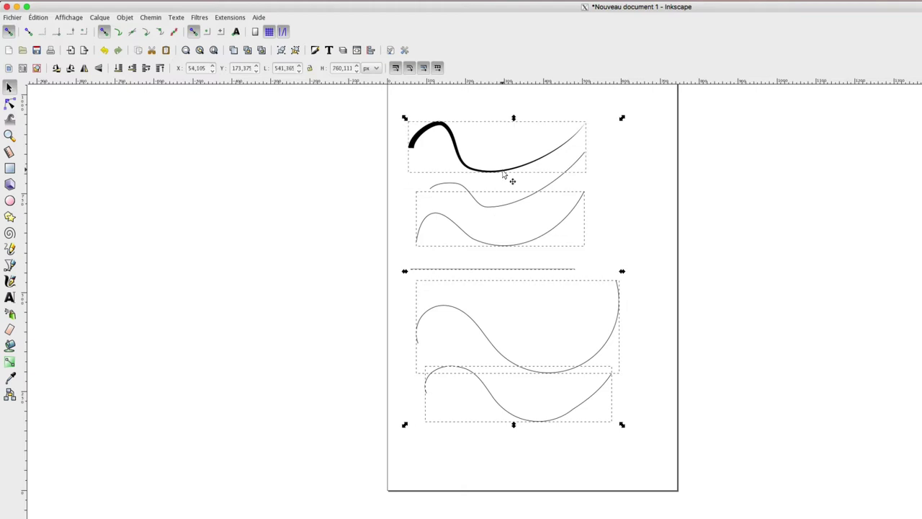
pyautogui.press('Delete')
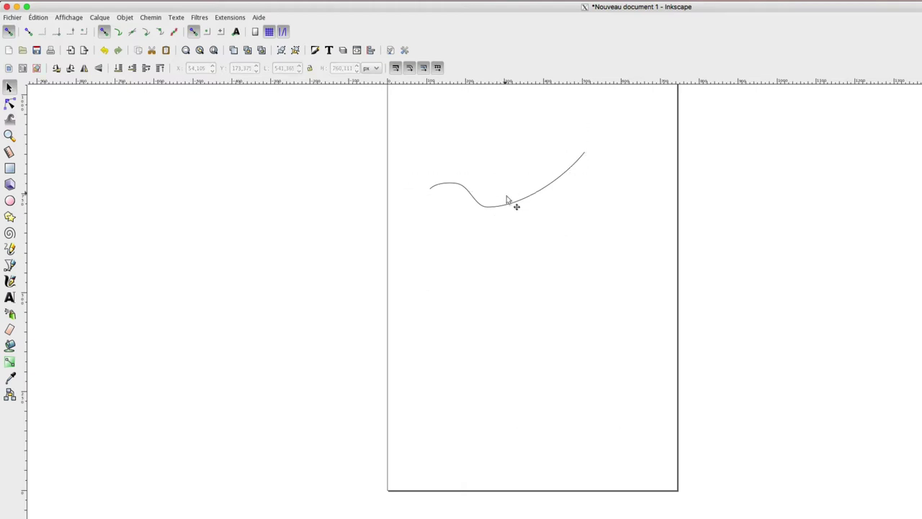
pyautogui.click(510, 206)
pyautogui.press('Delete')
# Draw a stem with five leaf blades in the lower middle and select all the strokes.
pyautogui.click(9, 248)
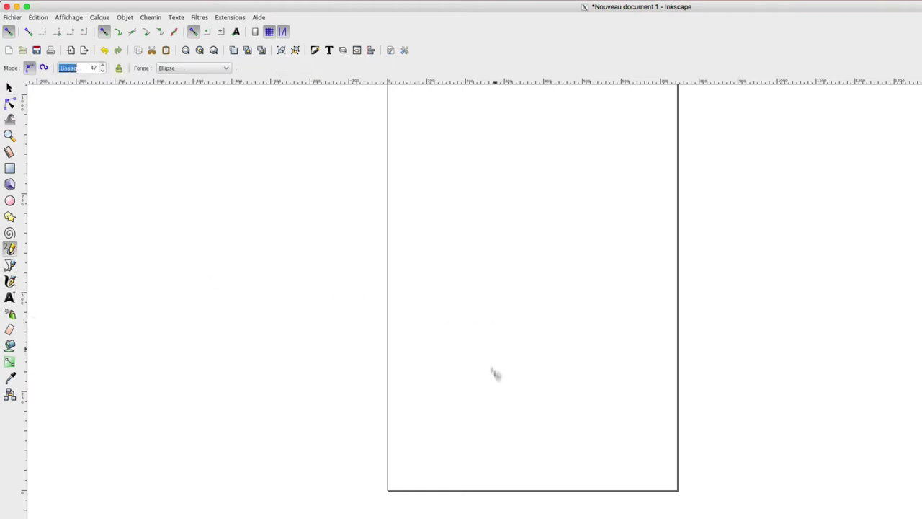
pyautogui.moveTo(502, 381); pyautogui.dragTo(488, 322)
pyautogui.moveTo(506, 362); pyautogui.dragTo(532, 295)
pyautogui.moveTo(515, 330); pyautogui.dragTo(538, 321)
pyautogui.moveTo(497, 283); pyautogui.dragTo(517, 308)
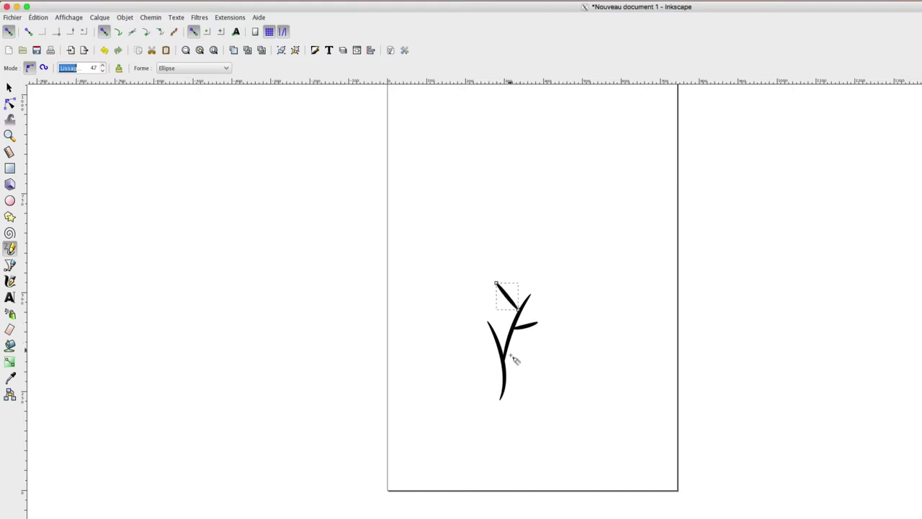
pyautogui.moveTo(527, 342); pyautogui.dragTo(503, 371)
pyautogui.moveTo(465, 318); pyautogui.dragTo(493, 335)
pyautogui.click(9, 87)
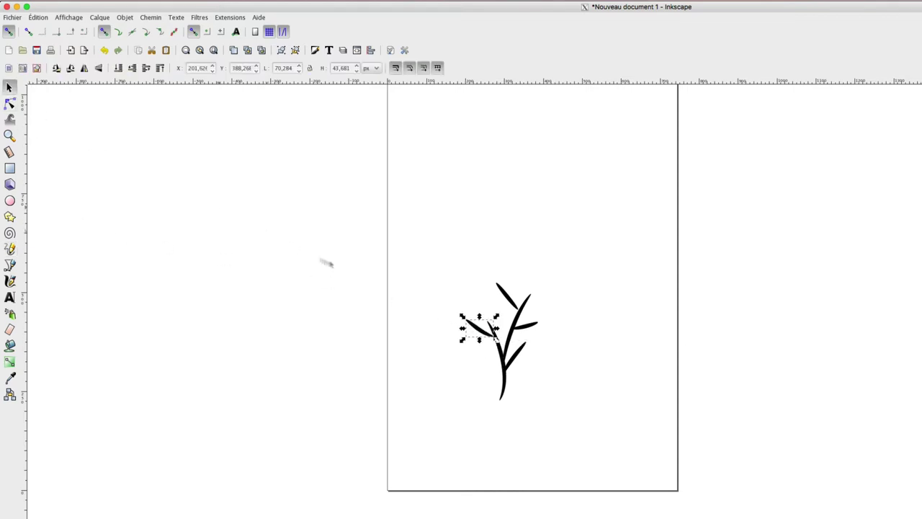
pyautogui.moveTo(456, 265); pyautogui.dragTo(562, 439)
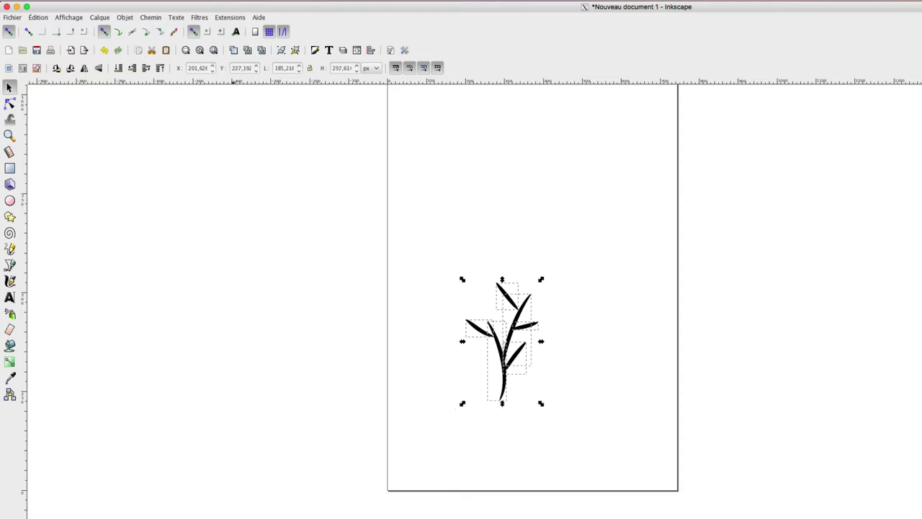
# Group the selected grass strokes with Objet > Grouper.
pyautogui.scroll(3, 511, 358)
pyautogui.scroll(-1, 508, 353)
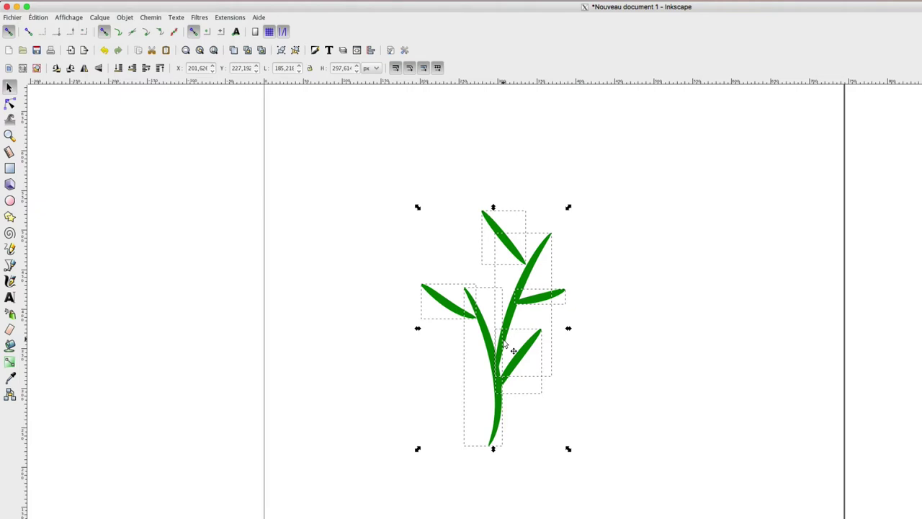
pyautogui.click(128, 17)
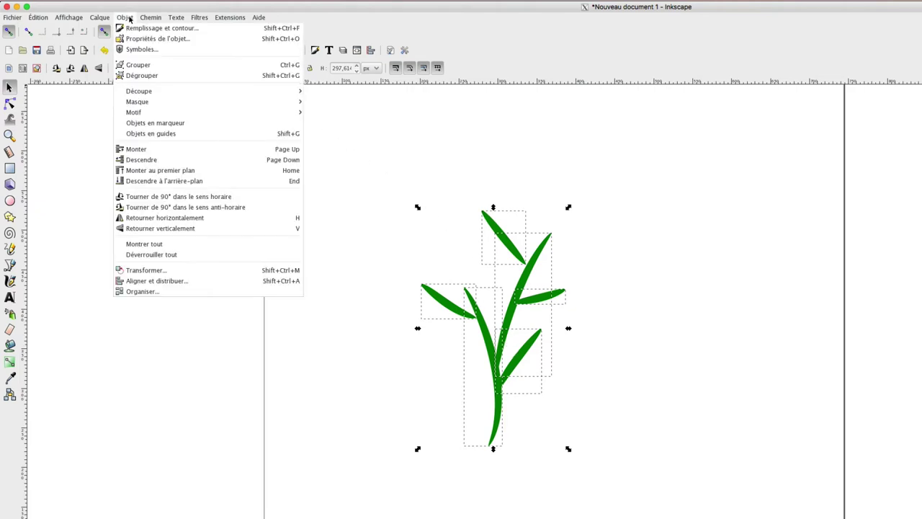
pyautogui.click(143, 64)
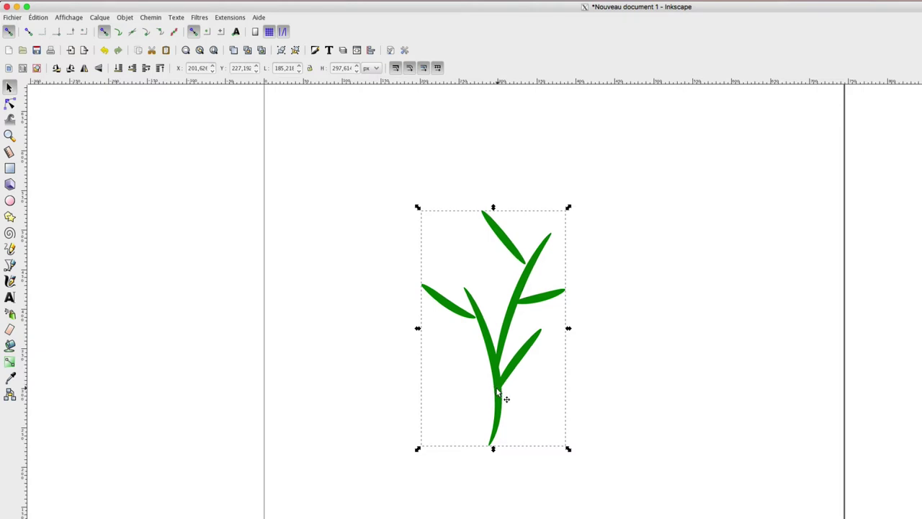
# Duplicate the grass group twice, offsetting each copy to the right, and zoom out.
pyautogui.hotkey('ctrl', 'd')
pyautogui.moveTo(496, 390); pyautogui.dragTo(542, 398)
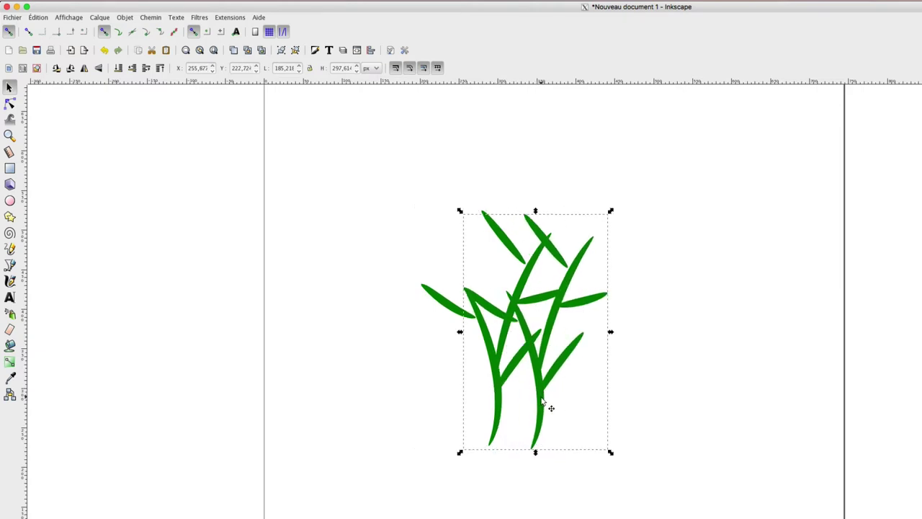
pyautogui.hotkey('ctrl', 'd')
pyautogui.moveTo(543, 401); pyautogui.dragTo(579, 404)
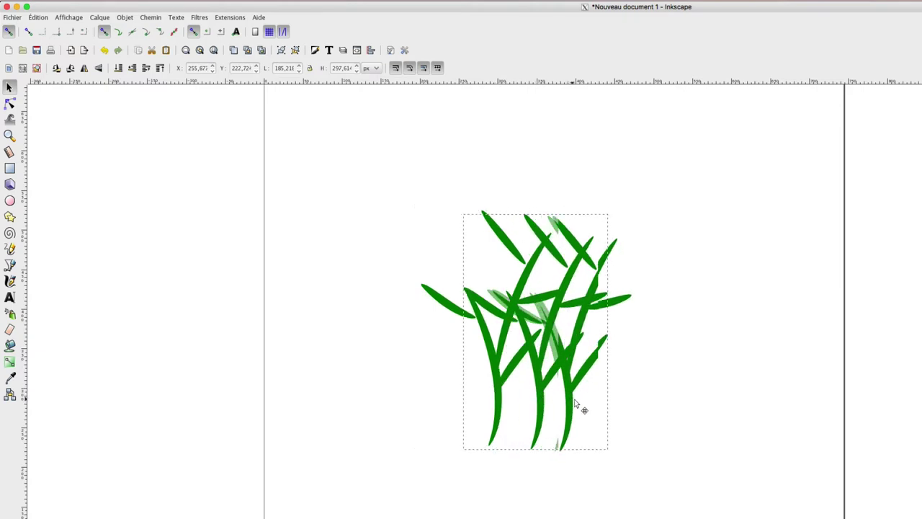
pyautogui.scroll(-1, 630, 310)
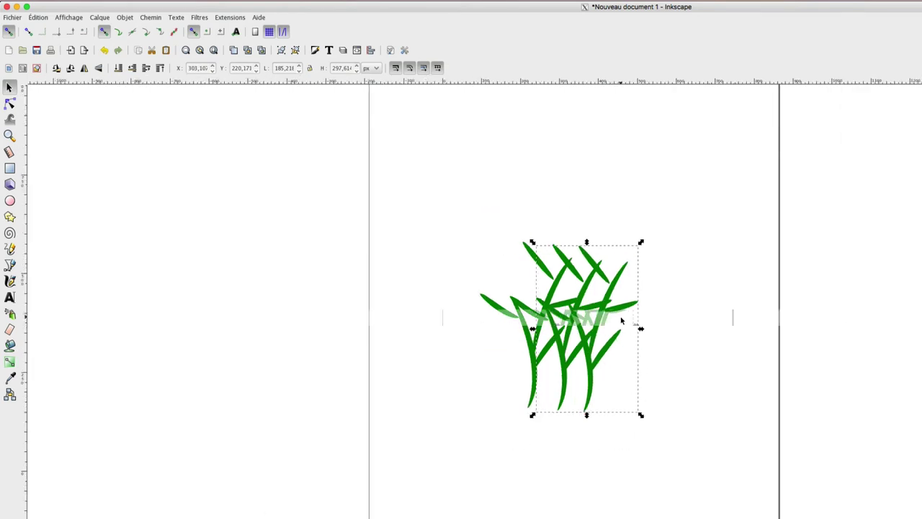
pyautogui.scroll(-1, 623, 317)
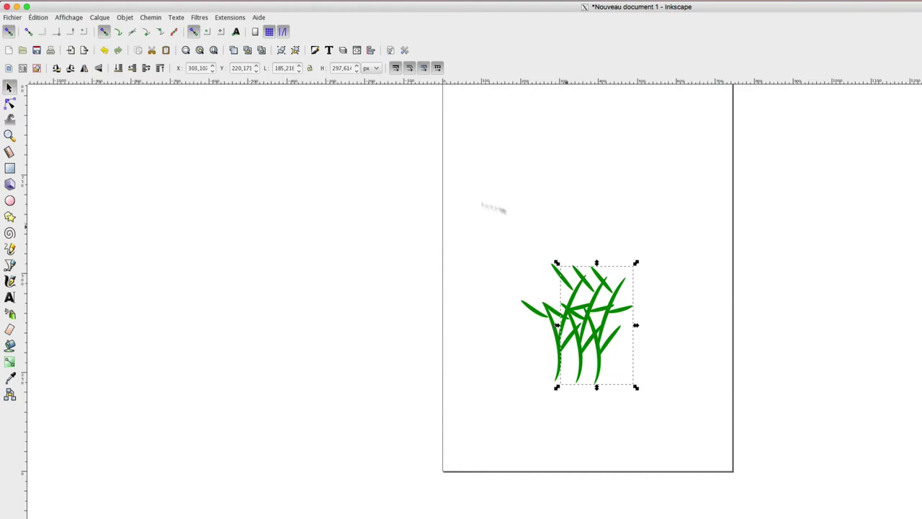
# Set the Pencil shape to 'À partir du presse-papier', then draw a green ellipse left of the page and copy it.
pyautogui.click(10, 249)
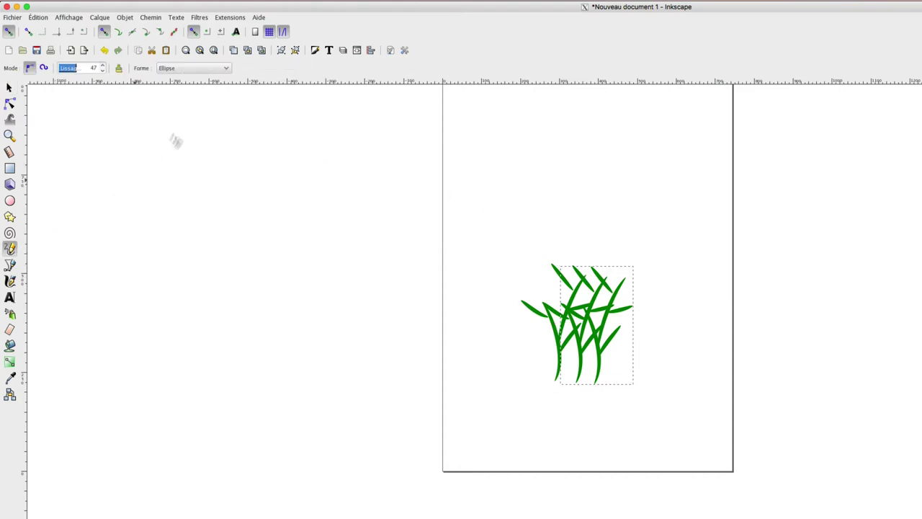
pyautogui.click(177, 68)
pyautogui.click(178, 80)
pyautogui.click(10, 217)
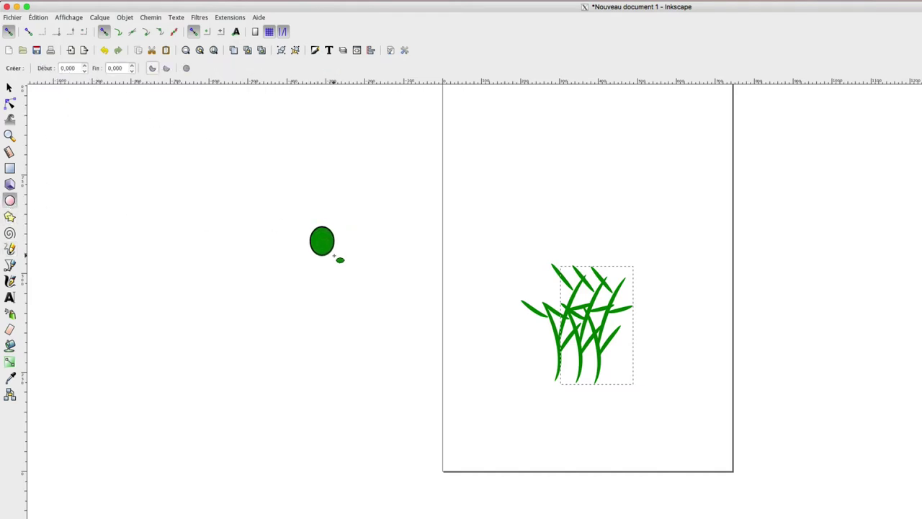
pyautogui.moveTo(310, 227); pyautogui.dragTo(336, 257)
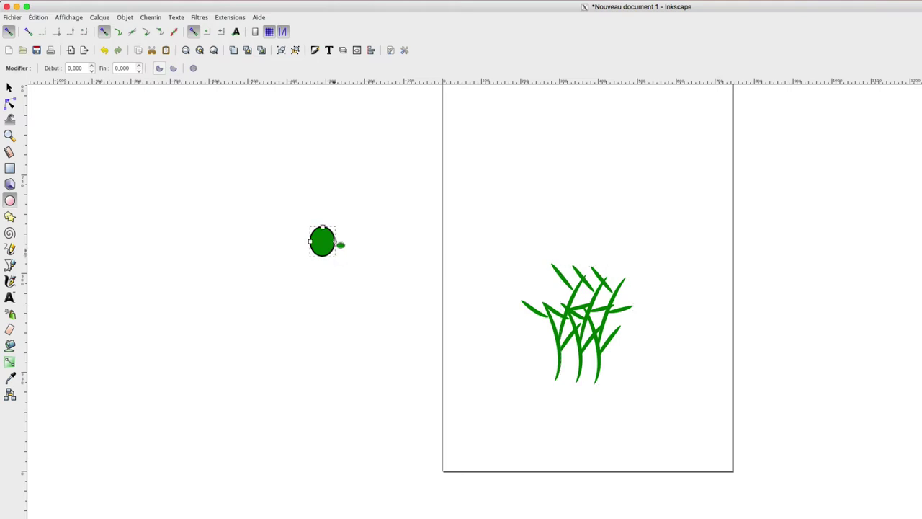
pyautogui.click(48, 18)
pyautogui.click(49, 75)
# Draw a stroke near the page top shaped by the copied ellipse, and drag its right end node outward.
pyautogui.click(10, 247)
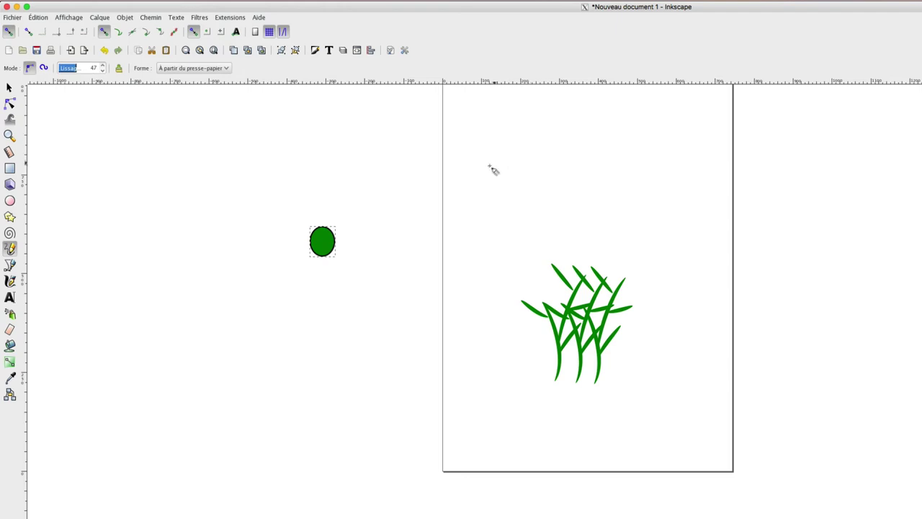
pyautogui.moveTo(485, 168)
pyautogui.mouseDown()
pyautogui.moveTo(513, 154)
pyautogui.moveTo(597, 165)
pyautogui.mouseUp()
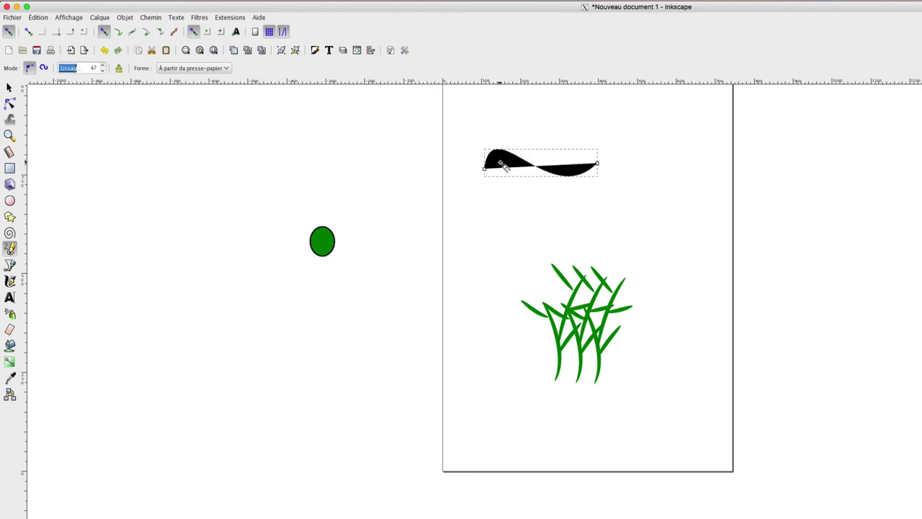
pyautogui.press('n')
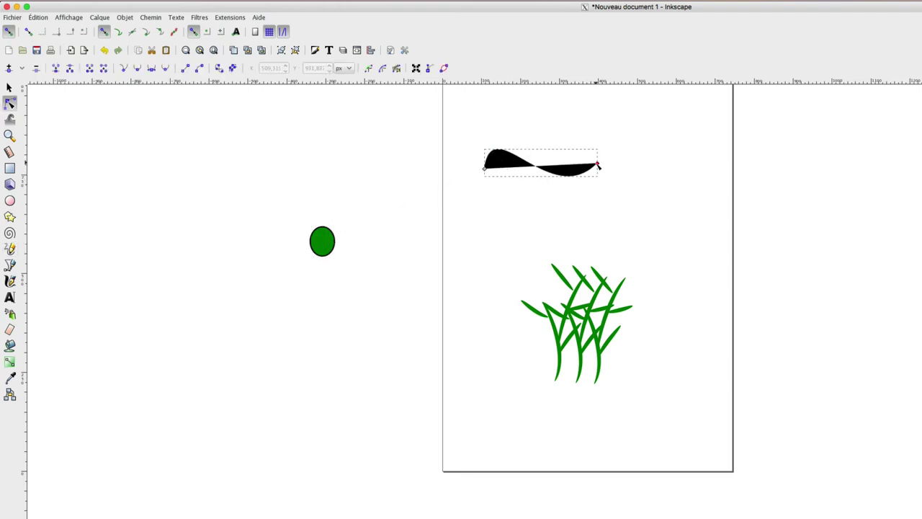
pyautogui.moveTo(597, 165)
pyautogui.mouseDown()
pyautogui.moveTo(569, 165)
pyautogui.moveTo(627, 166)
pyautogui.mouseUp()
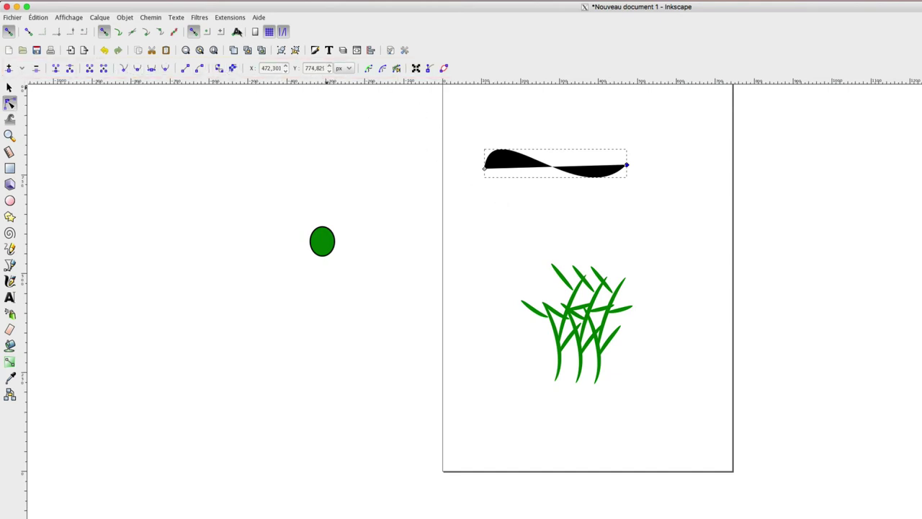
pyautogui.click(153, 17)
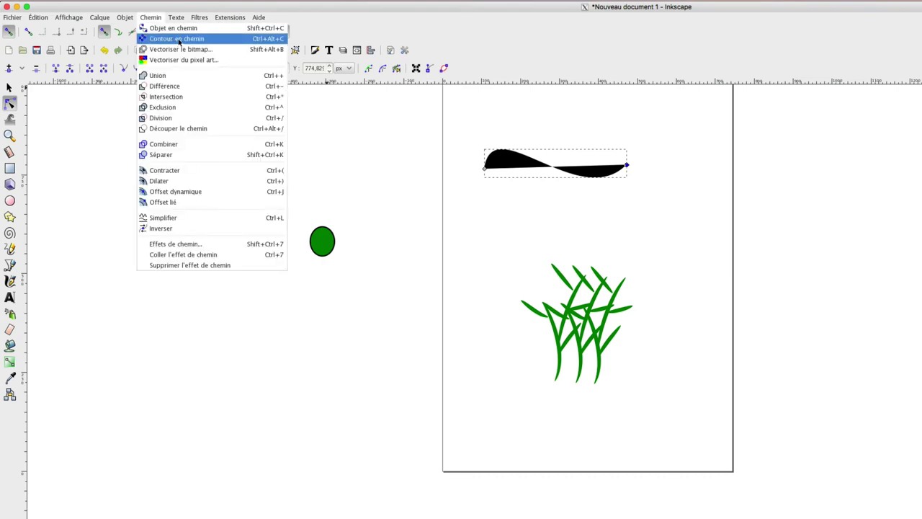
pyautogui.press('Escape')
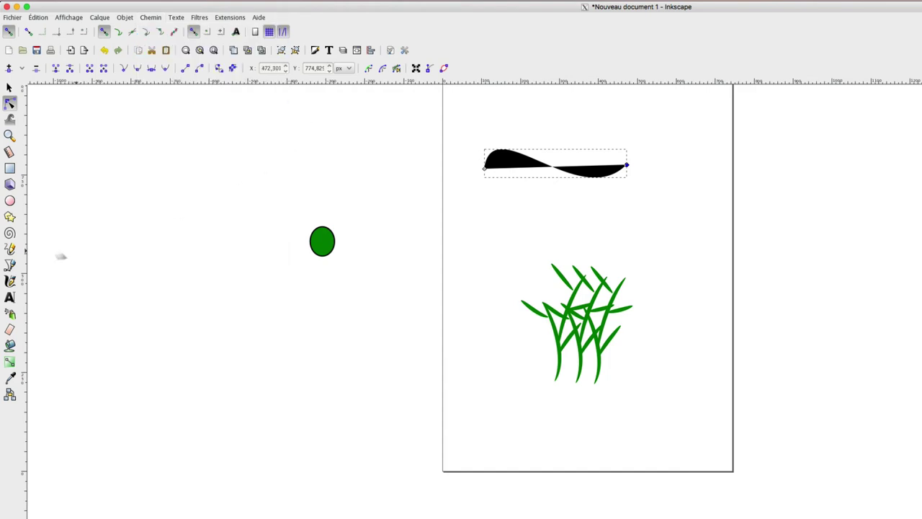
pyautogui.click(10, 248)
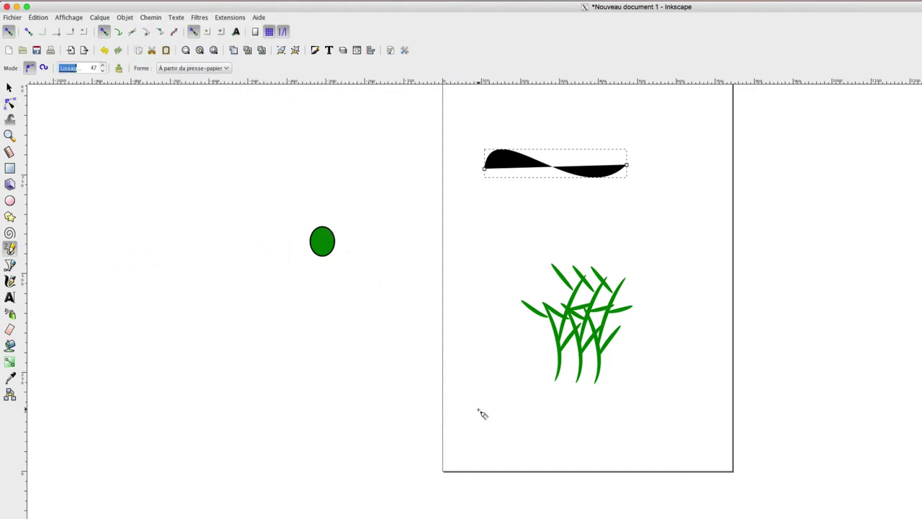
# With Pencil shape Ellipse and Spiro mode, draw a smooth curve below the grass clump.
pyautogui.click(175, 55)
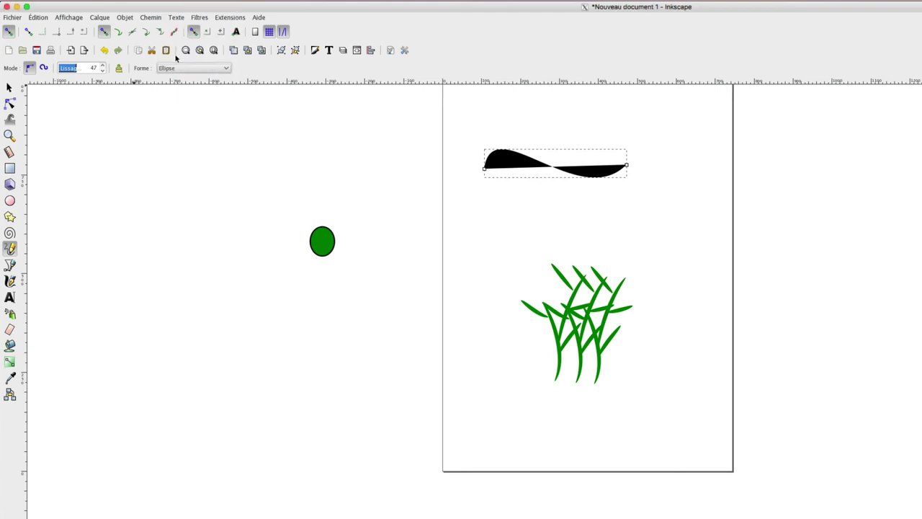
pyautogui.click(43, 68)
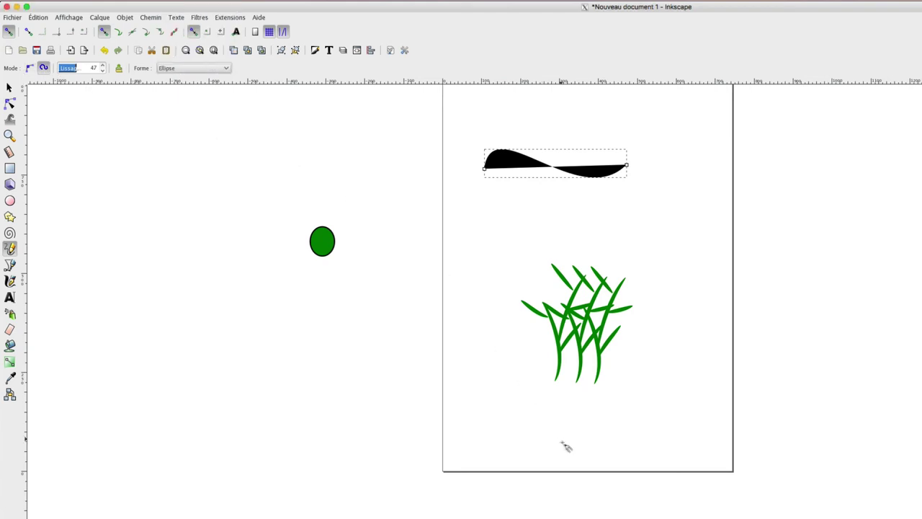
pyautogui.moveTo(496, 419); pyautogui.dragTo(674, 344)
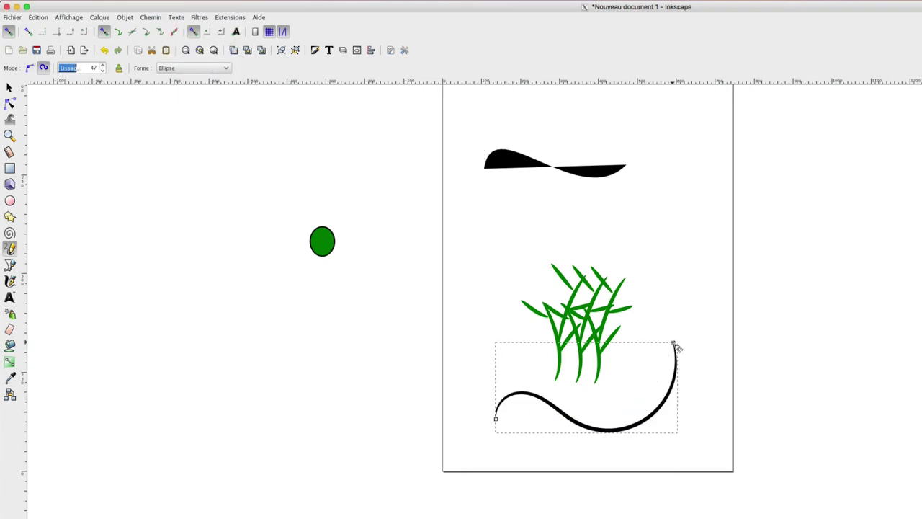
# Reset Pencil defaults, draw a curve under the wave, and simplify it twice with Ctrl+L into angular segments.
pyautogui.click(120, 68)
pyautogui.moveTo(479, 232)
pyautogui.mouseDown()
pyautogui.moveTo(530, 206)
pyautogui.moveTo(695, 178)
pyautogui.mouseUp()
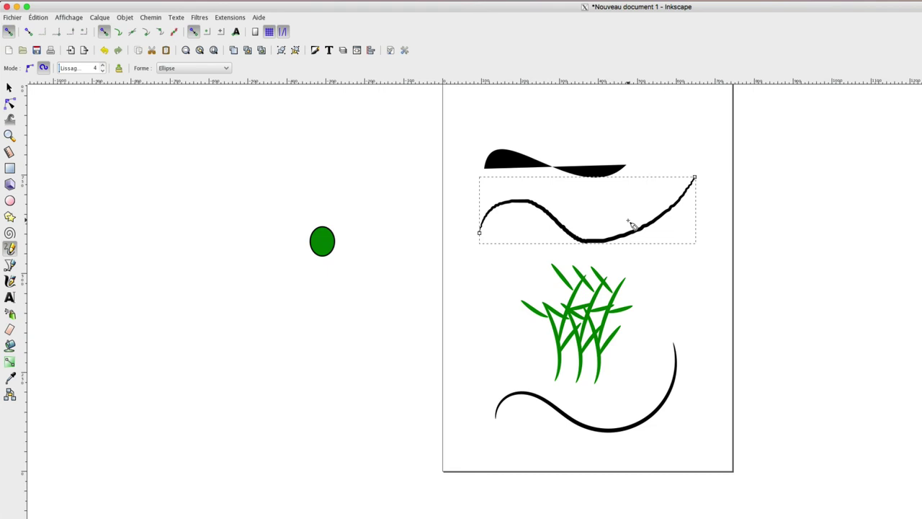
pyautogui.hotkey('ctrl', 'l')
pyautogui.hotkey('ctrl', 'l')
pyautogui.hotkey('ctrl', 'l')
pyautogui.hotkey('ctrl', 'l')
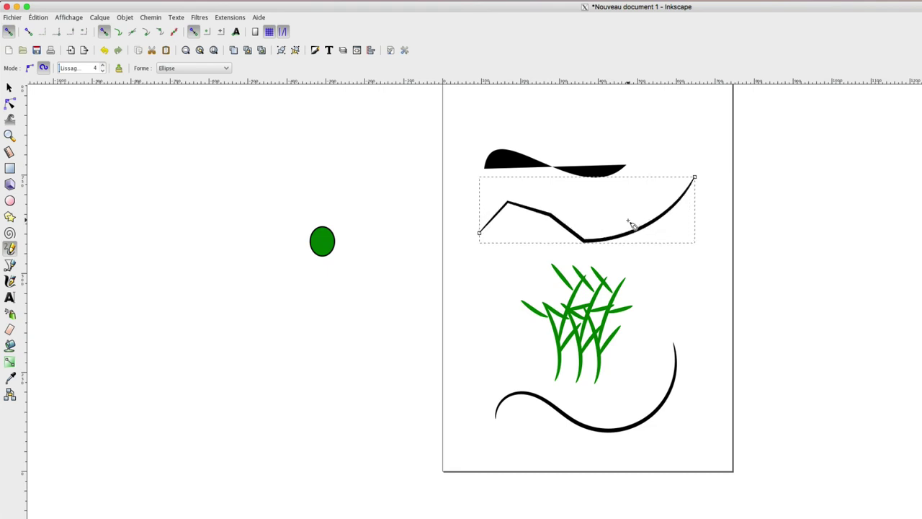
pyautogui.hotkey('ctrl', 'l')
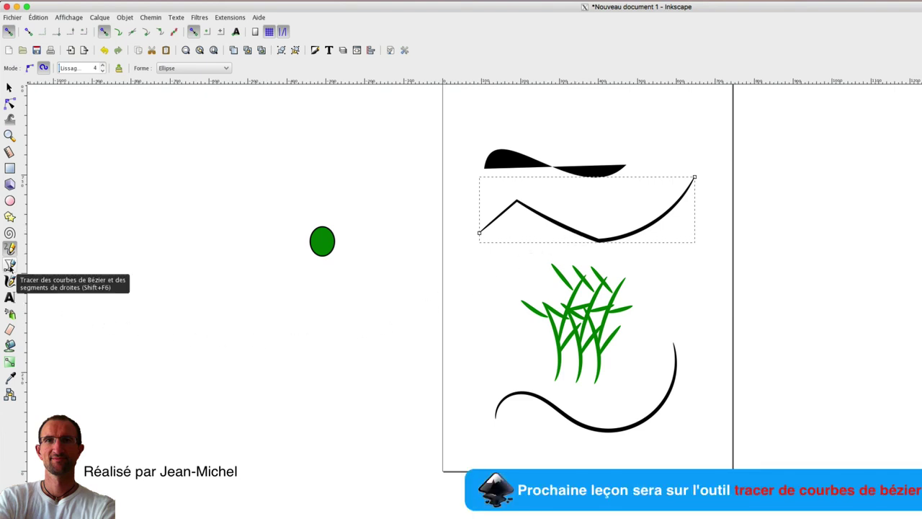
# Show the editable nodes of the angular zigzag curve with the Node tool.
pyautogui.click(9, 265)
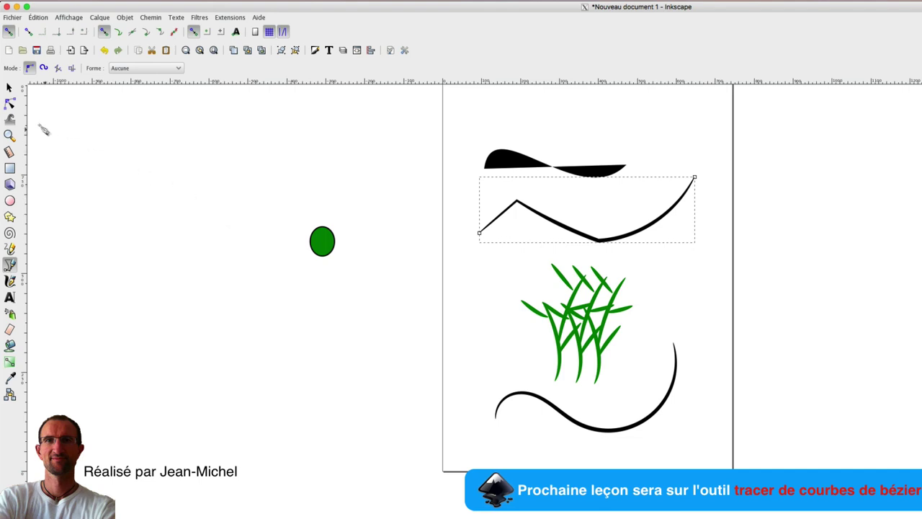
pyautogui.click(11, 104)
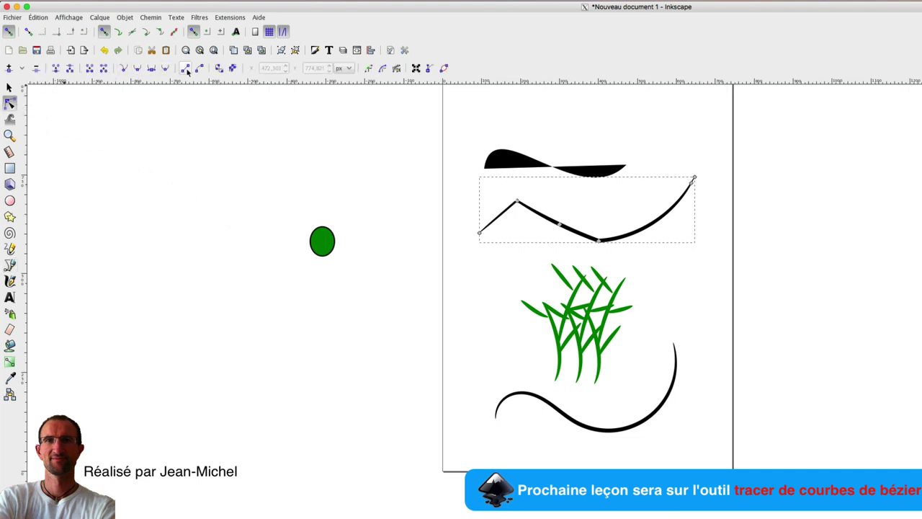